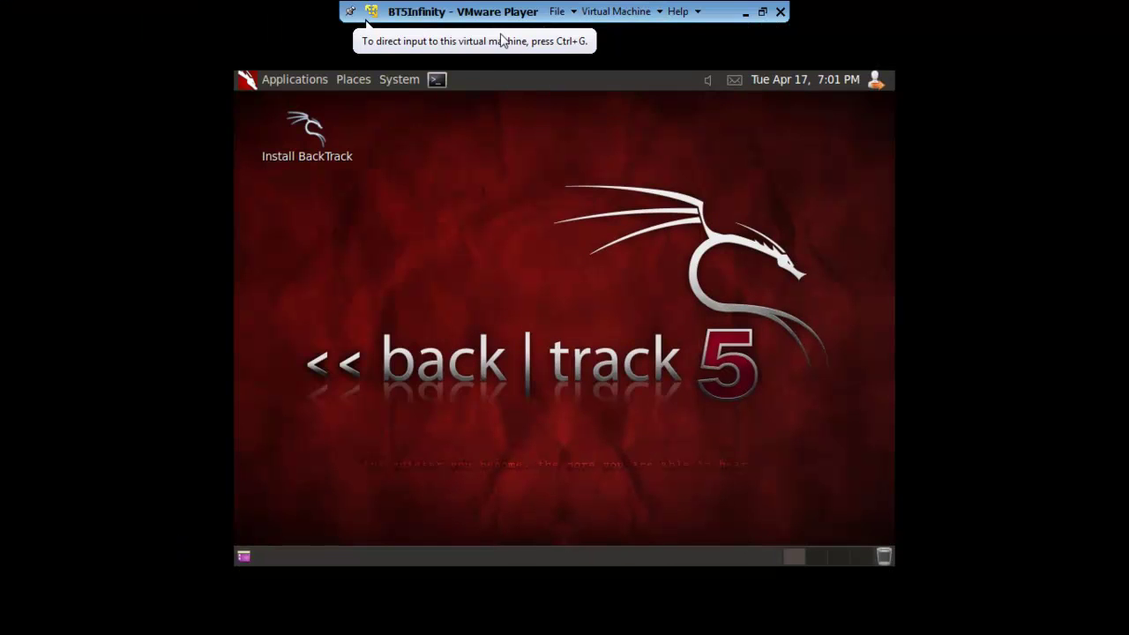
Change the screen resolution to 1366 x 768 (16:9), keep it, and start a terminal.
{"action": "left_click", "coordinate": [402, 80]}
{"action": "mouse_move", "coordinate": [486, 111]}
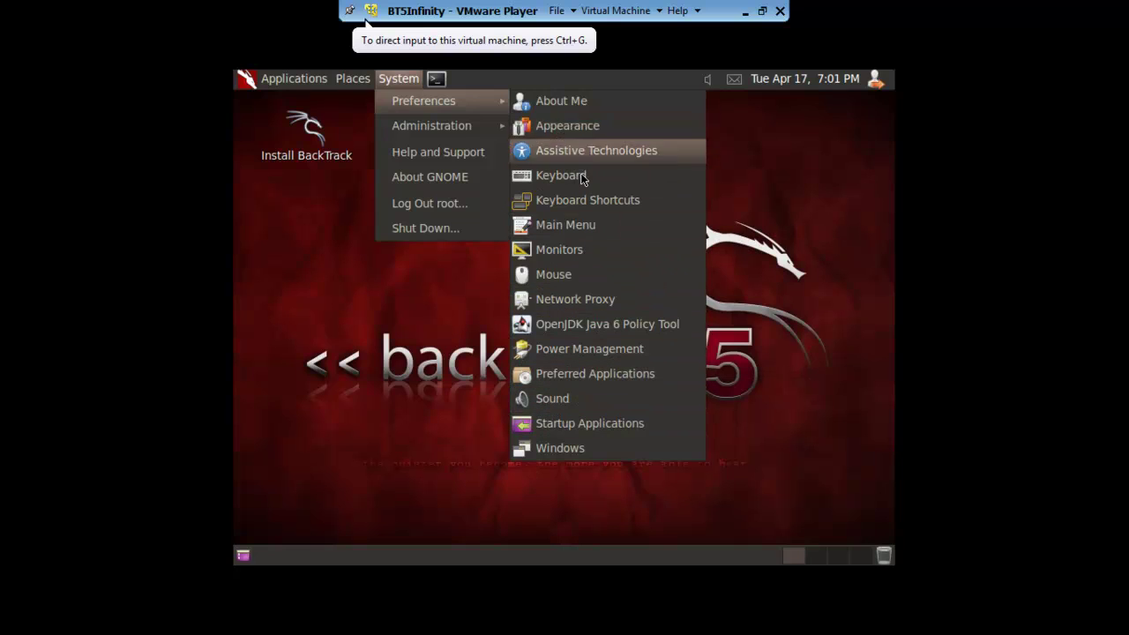
{"action": "left_click", "coordinate": [577, 251]}
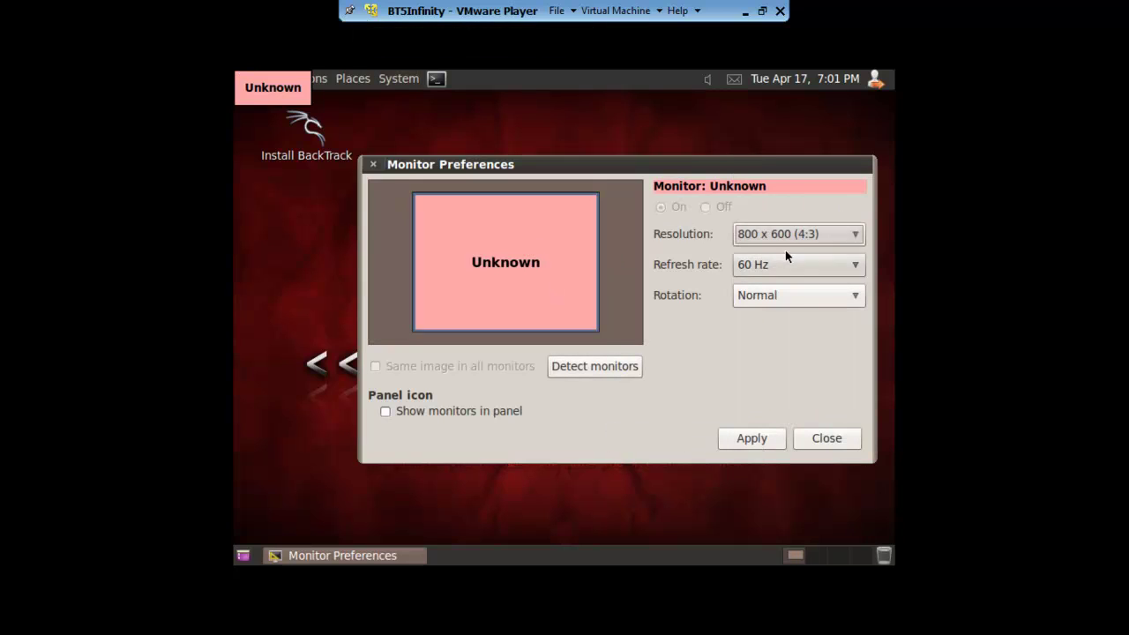
{"action": "left_click", "coordinate": [786, 236]}
{"action": "left_click", "coordinate": [776, 93]}
{"action": "left_click", "coordinate": [777, 445]}
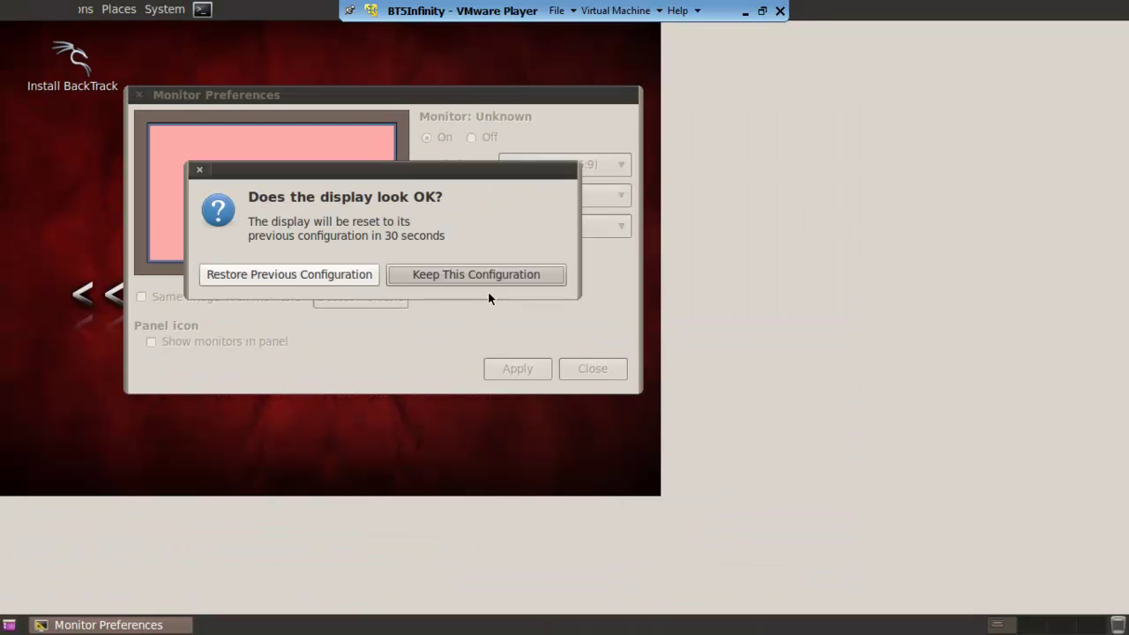
{"action": "left_click", "coordinate": [476, 277]}
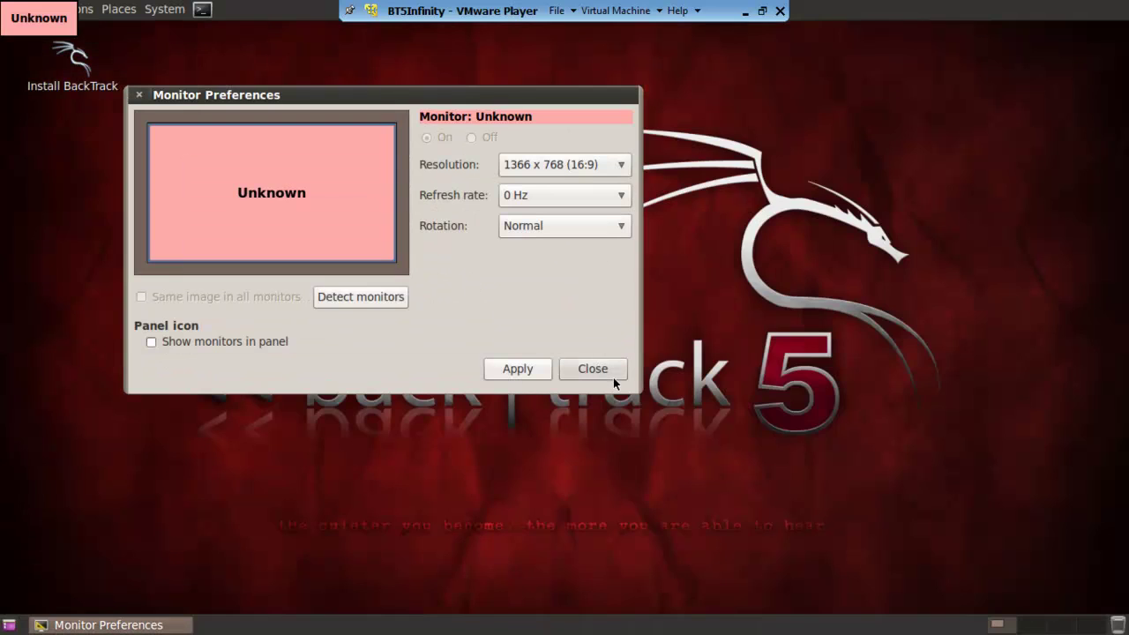
{"action": "left_click", "coordinate": [610, 375]}
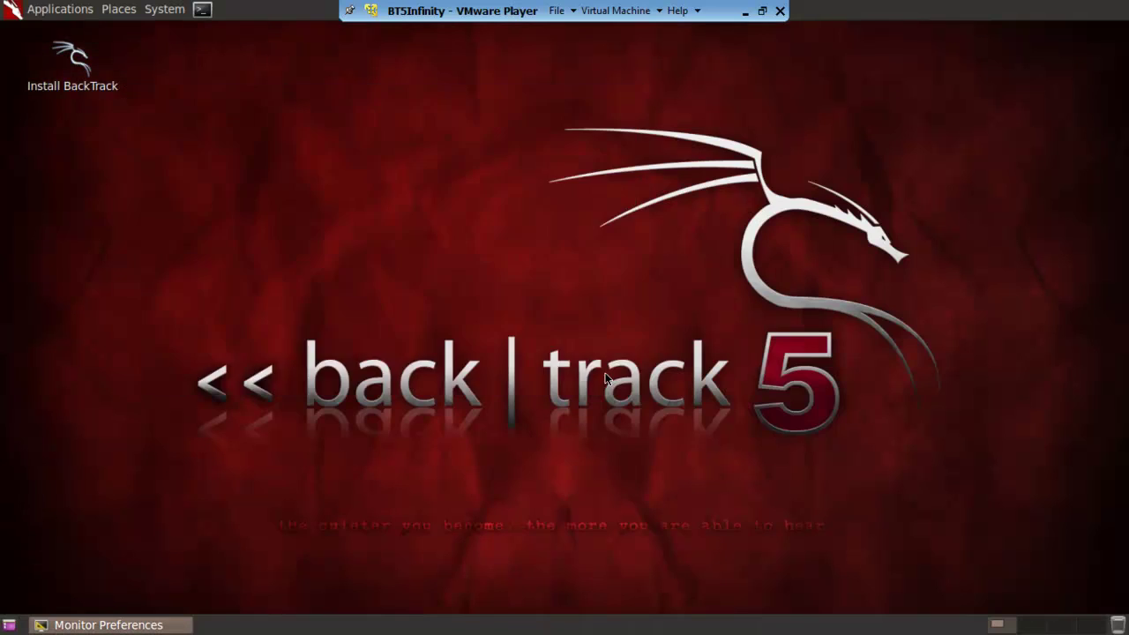
{"action": "left_click", "coordinate": [202, 9]}
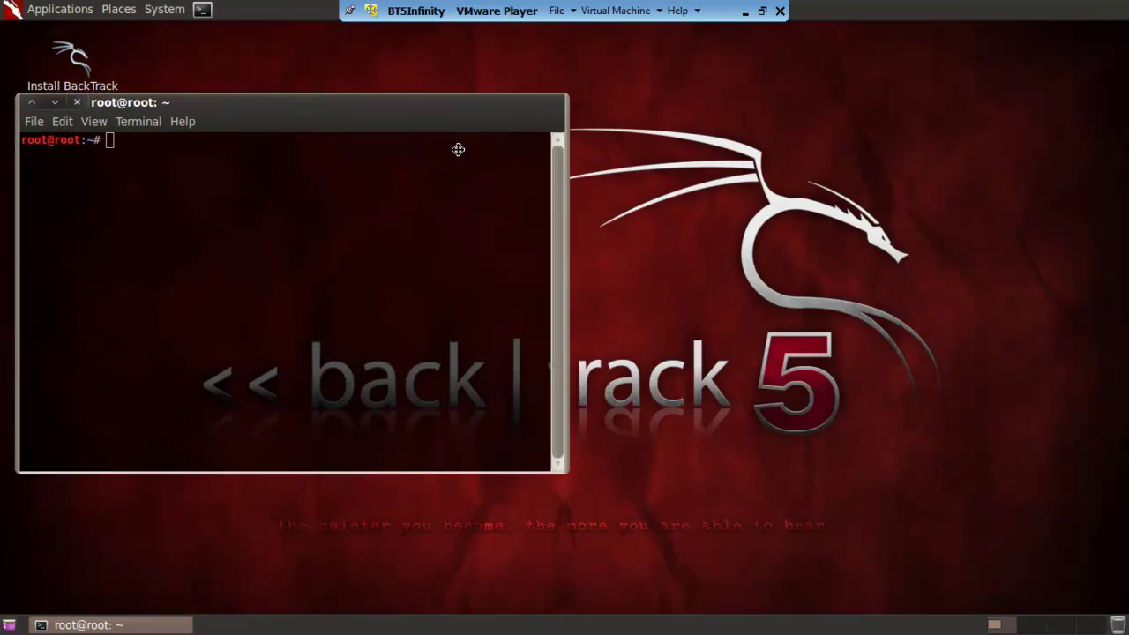
Run apt-get install network-manager-gnome and answer y to install the packages.
{"action": "mouse_move", "coordinate": [459, 149]}
{"action": "left_mouse_down"}
{"action": "mouse_move", "coordinate": [468, 153]}
{"action": "mouse_move", "coordinate": [441, 144]}
{"action": "left_mouse_up"}
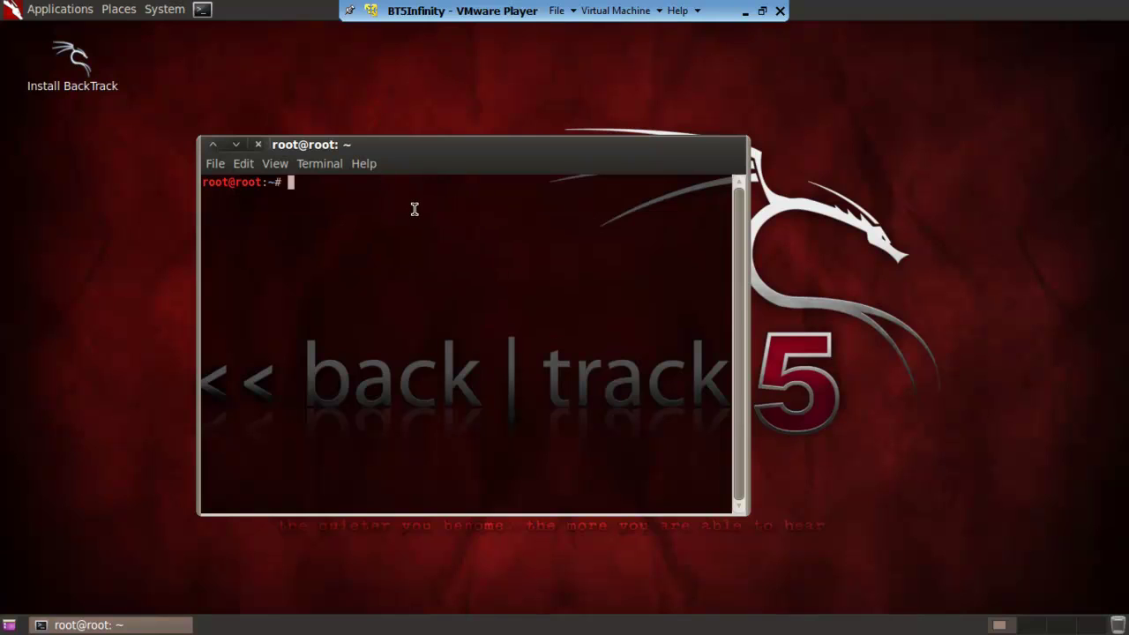
{"action": "type", "text": "apt-get install "}
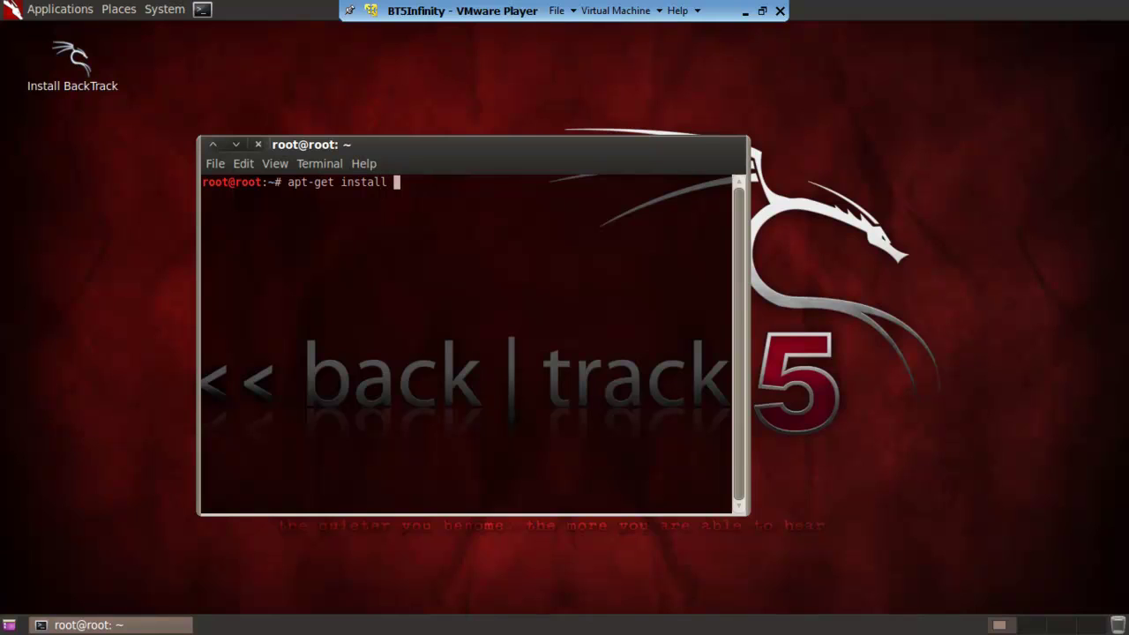
{"action": "type", "text": "network-manager"}
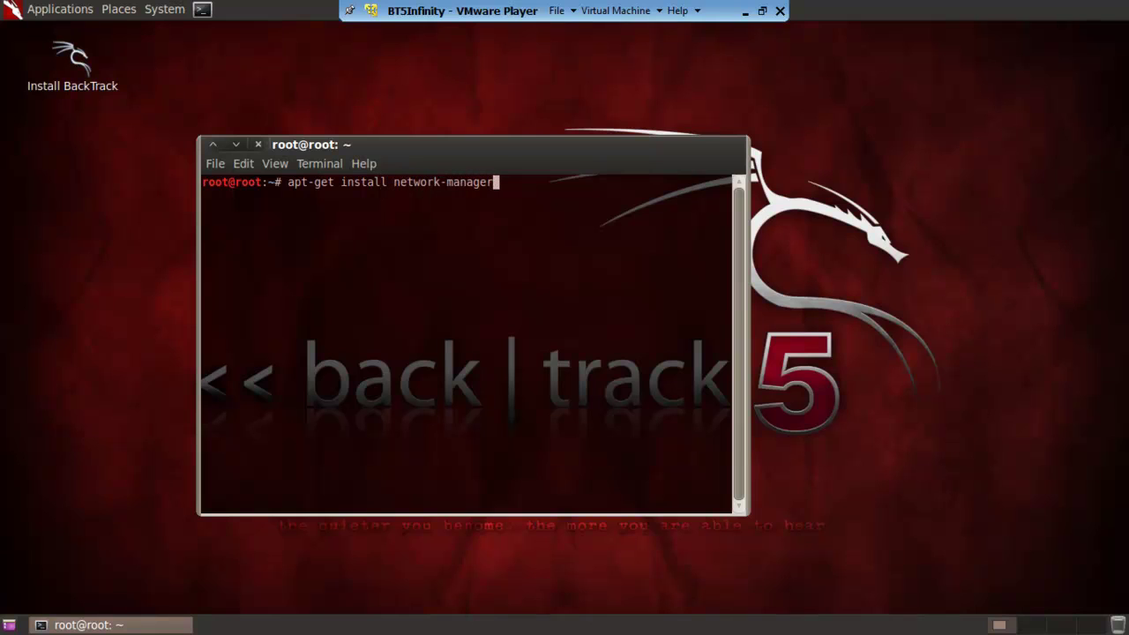
{"action": "type", "text": "-gnome"}
{"action": "key", "text": "Return"}
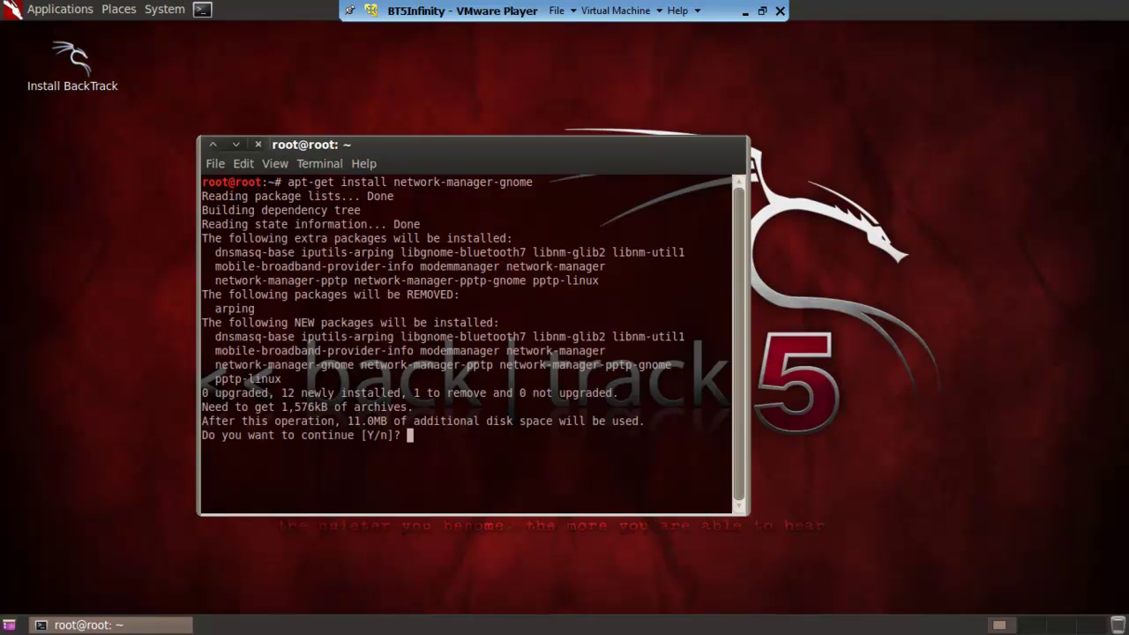
{"action": "type", "text": "y"}
{"action": "key", "text": "Return"}
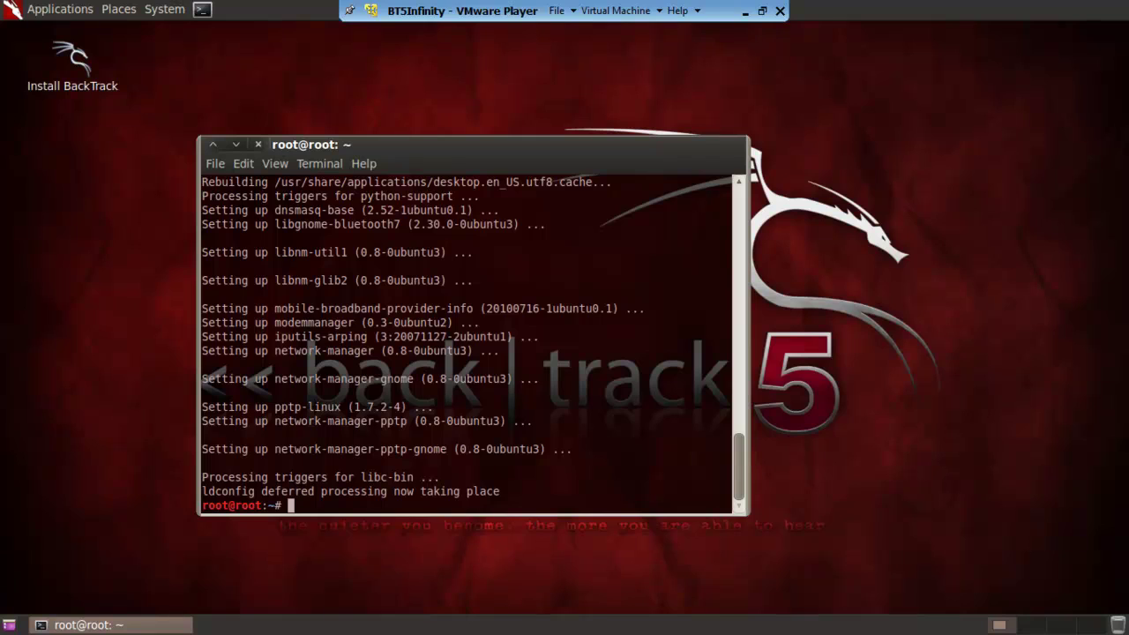
Run cp /etc/network/interfaces{,.backup} to create interfaces.backup.
{"action": "type", "text": "cp /etc/network"}
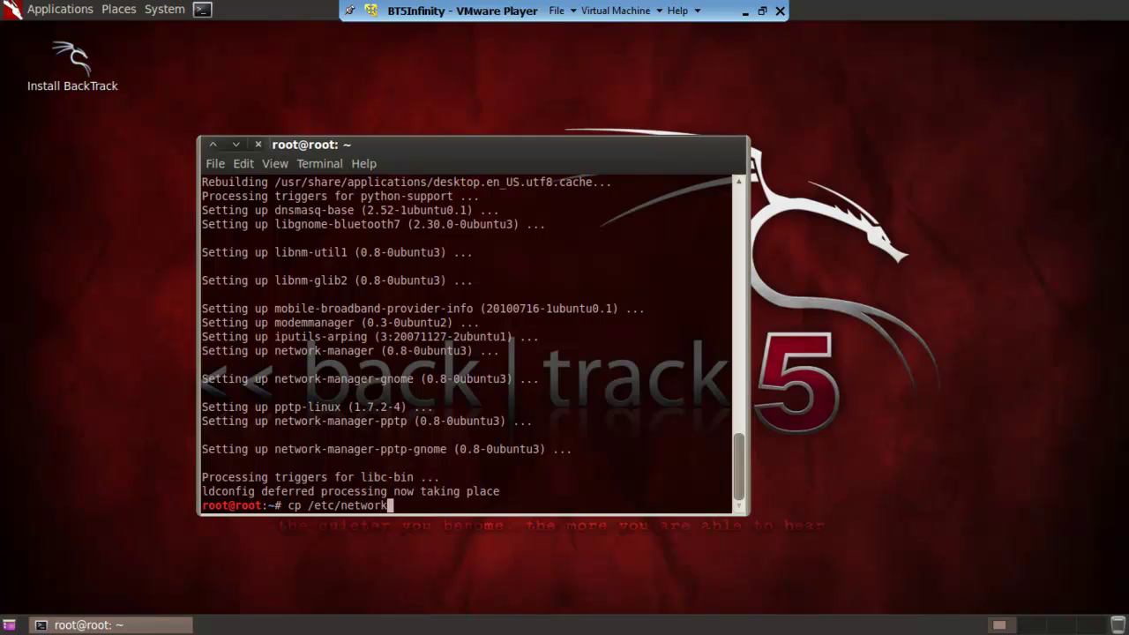
{"action": "type", "text": "/interfaces"}
{"action": "key", "text": "BackSpace"}
{"action": "type", "text": "{"}
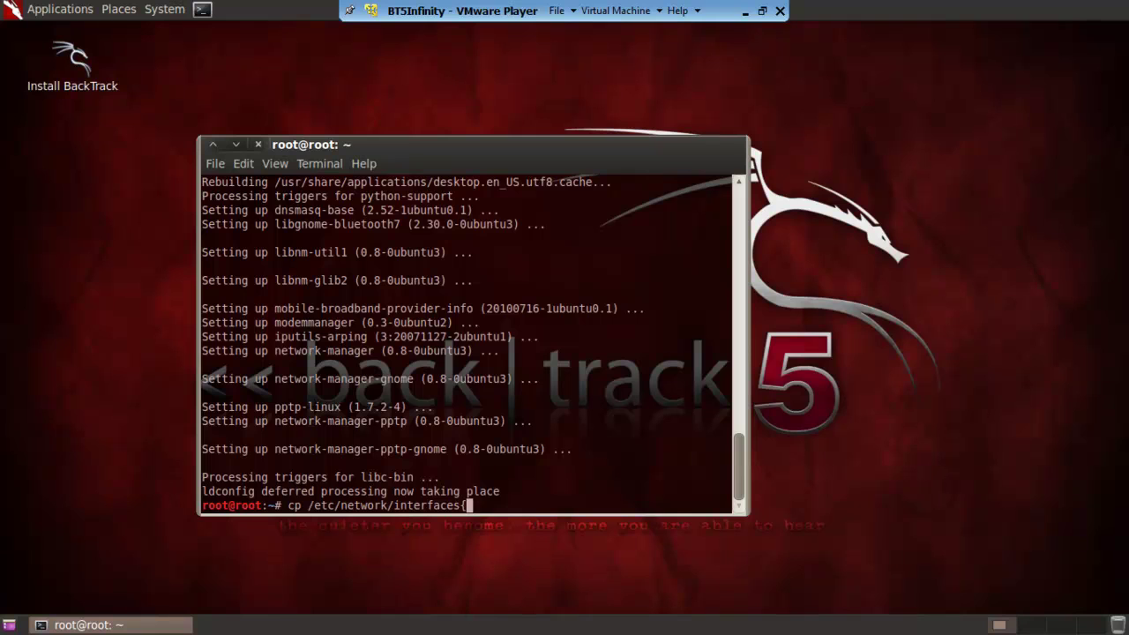
{"action": "left_click_drag", "start_coordinate": [412, 137], "coordinate": [420, 417]}
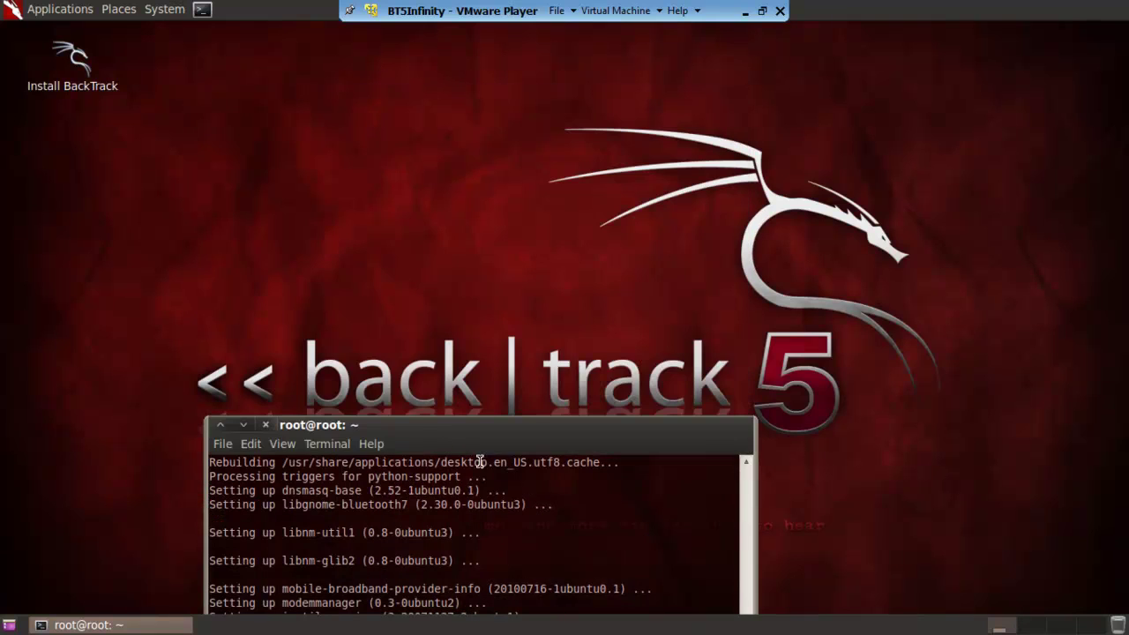
{"action": "left_click_drag", "start_coordinate": [522, 428], "coordinate": [481, 117]}
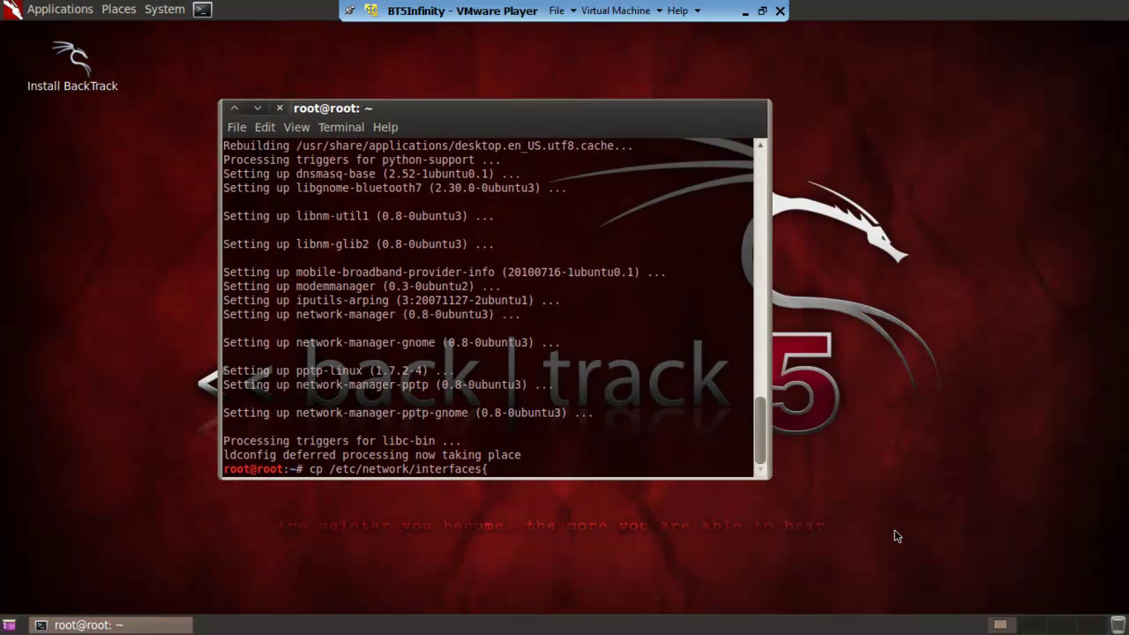
{"action": "type", "text": ",.backup}"}
{"action": "key", "text": "Return"}
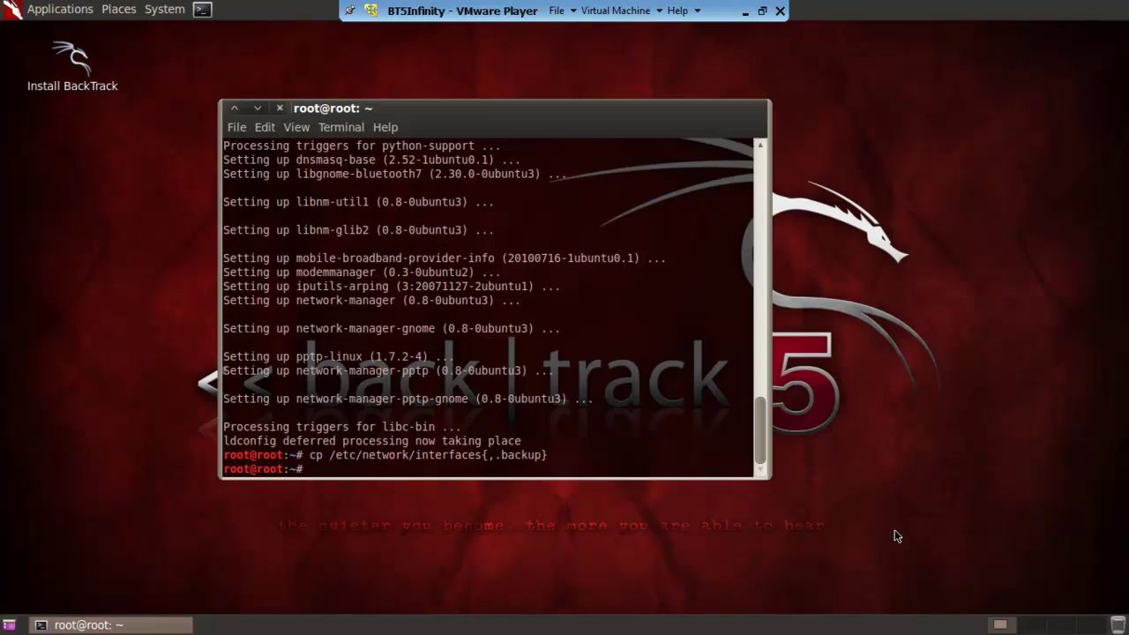
Overwrite /etc/network/interfaces with 'auto lo', then append 'iface lo inet loopback'.
{"action": "type", "text": "echo"}
{"action": "type", "text": " @"}
{"action": "type", "text": "\""}
{"action": "type", "text": "auto l"}
{"action": "type", "text": "o"}
{"action": "type", "text": "\""}
{"action": "type", "text": " > "}
{"action": "type", "text": "/etc"}
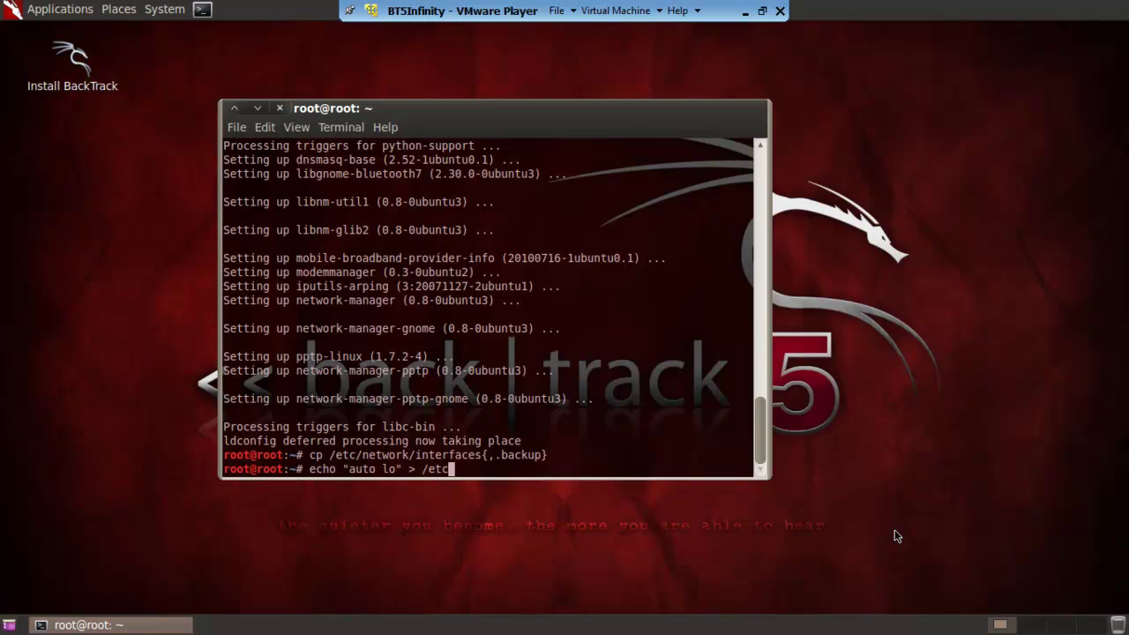
{"action": "type", "text": "/network/interfaces"}
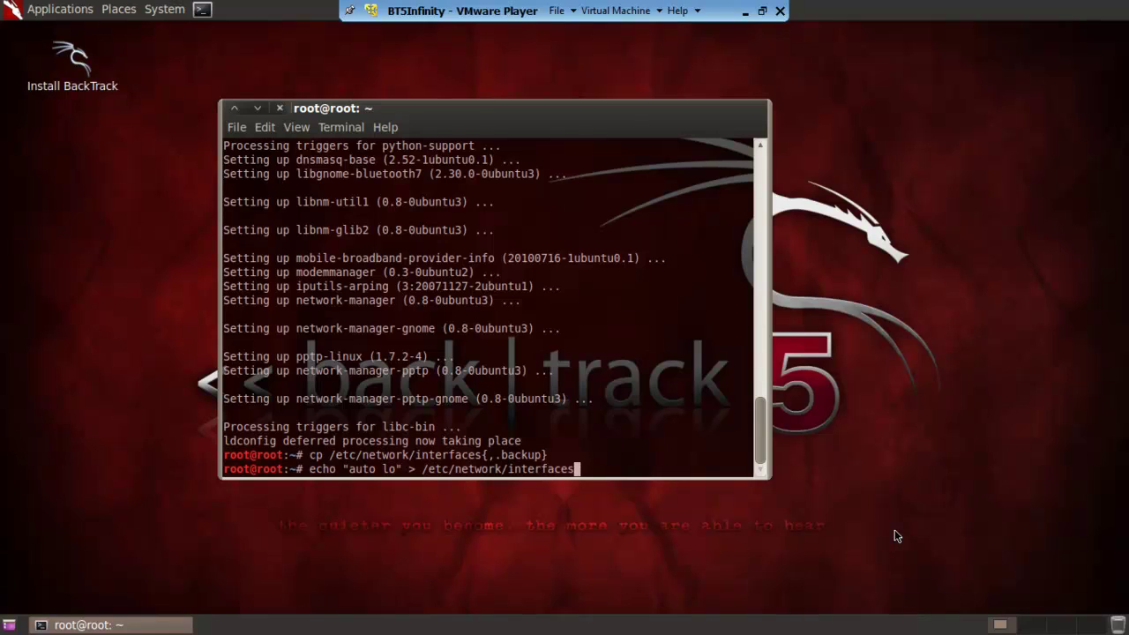
{"action": "key", "text": "Return"}
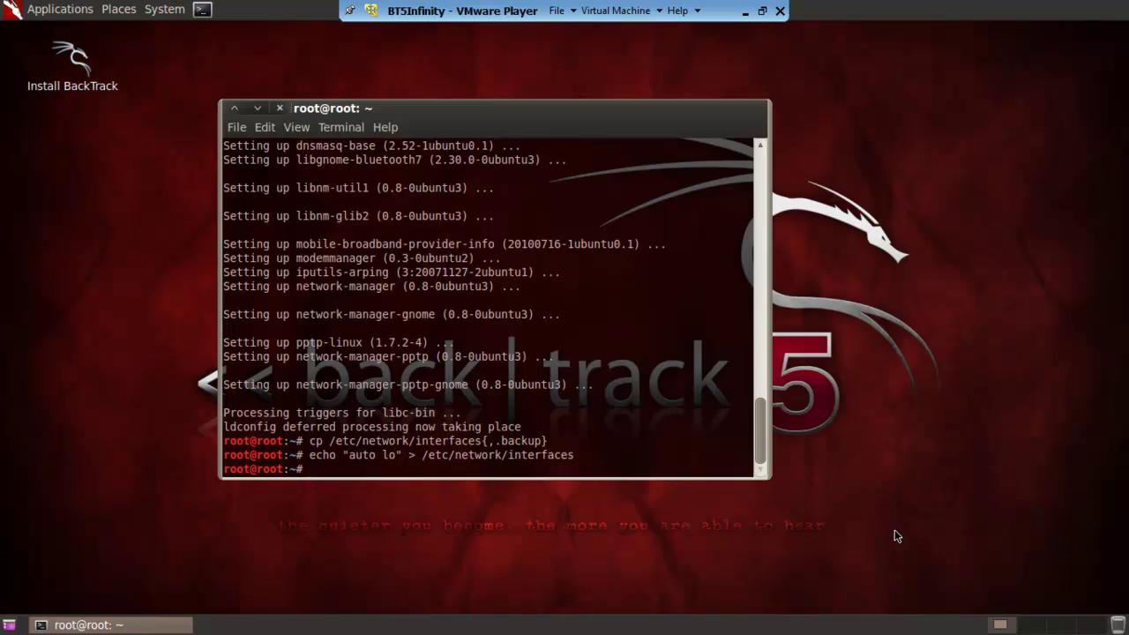
{"action": "type", "text": "echo "}
{"action": "type", "text": "@"}
{"action": "type", "text": "\""}
{"action": "type", "text": "i"}
{"action": "type", "text": "face "}
{"action": "type", "text": "lo inet"}
{"action": "type", "text": " loo"}
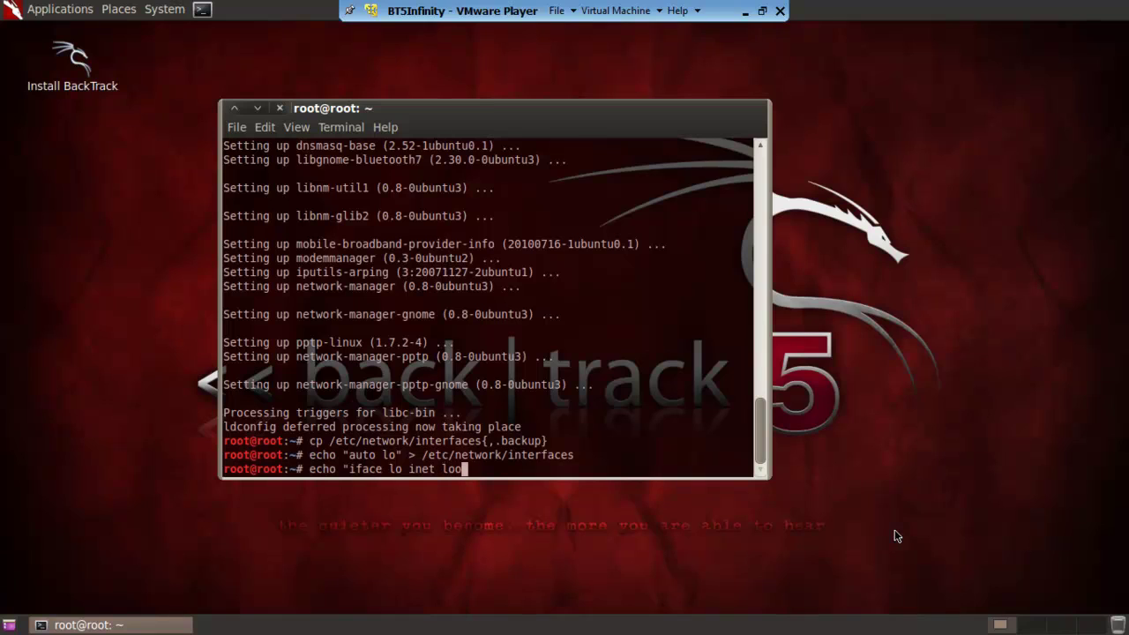
{"action": "type", "text": "pback\""}
{"action": "key", "text": "BackSpace"}
{"action": "type", "text": ">>"}
{"action": "type", "text": "/etc/ne"}
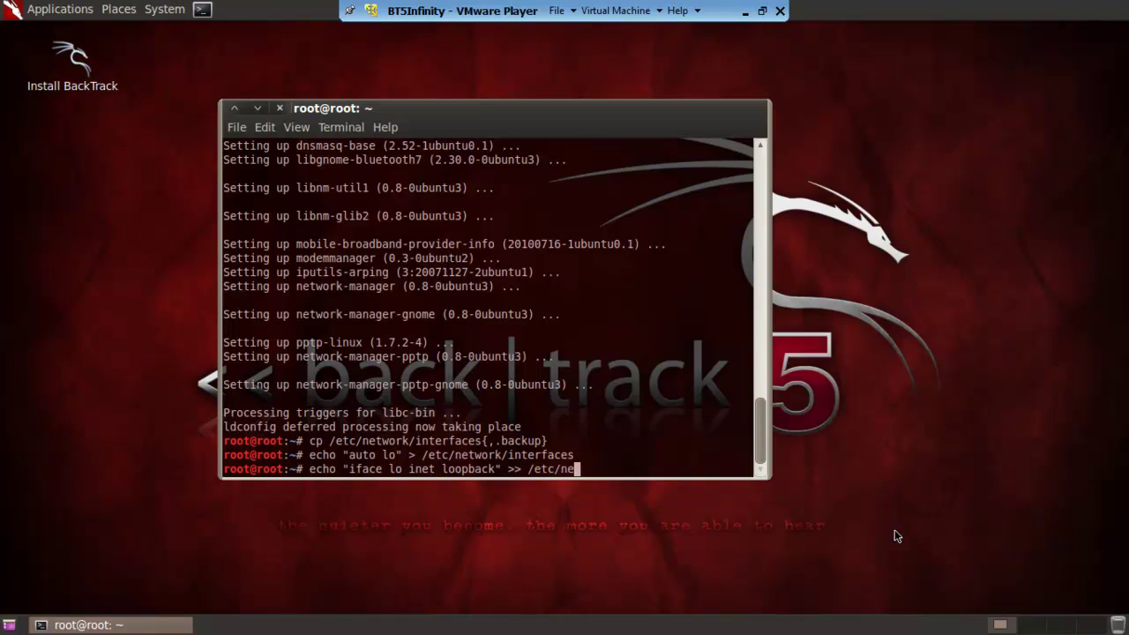
{"action": "type", "text": "twork/interfaces"}
{"action": "key", "text": "Return"}
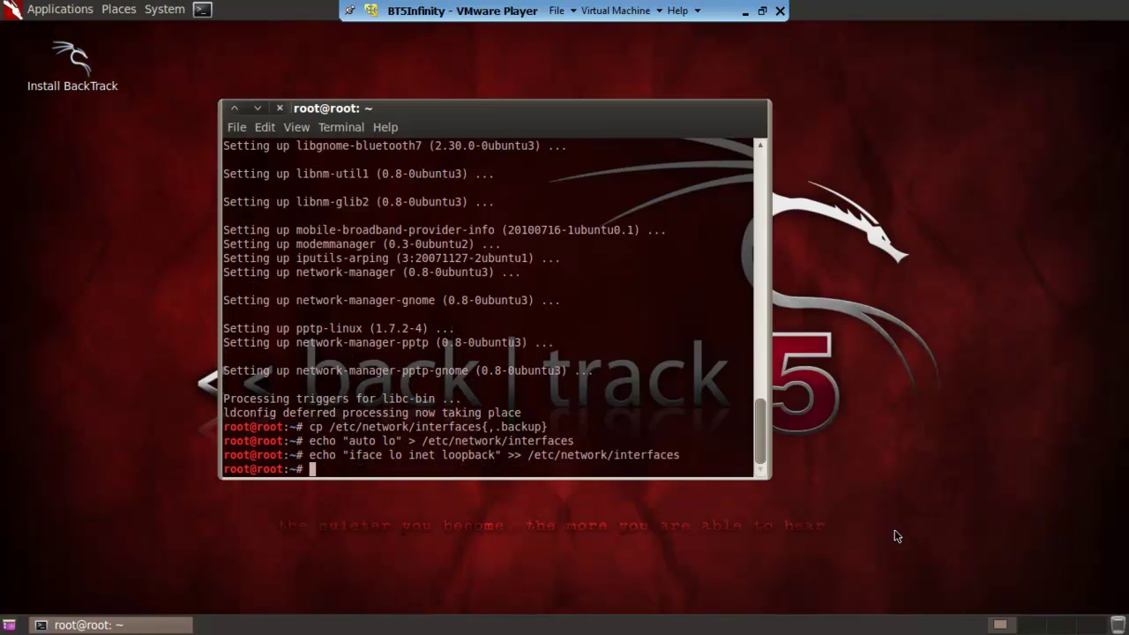
Clear the terminal and start the network-manager service.
{"action": "type", "text": "clear"}
{"action": "key", "text": "Return"}
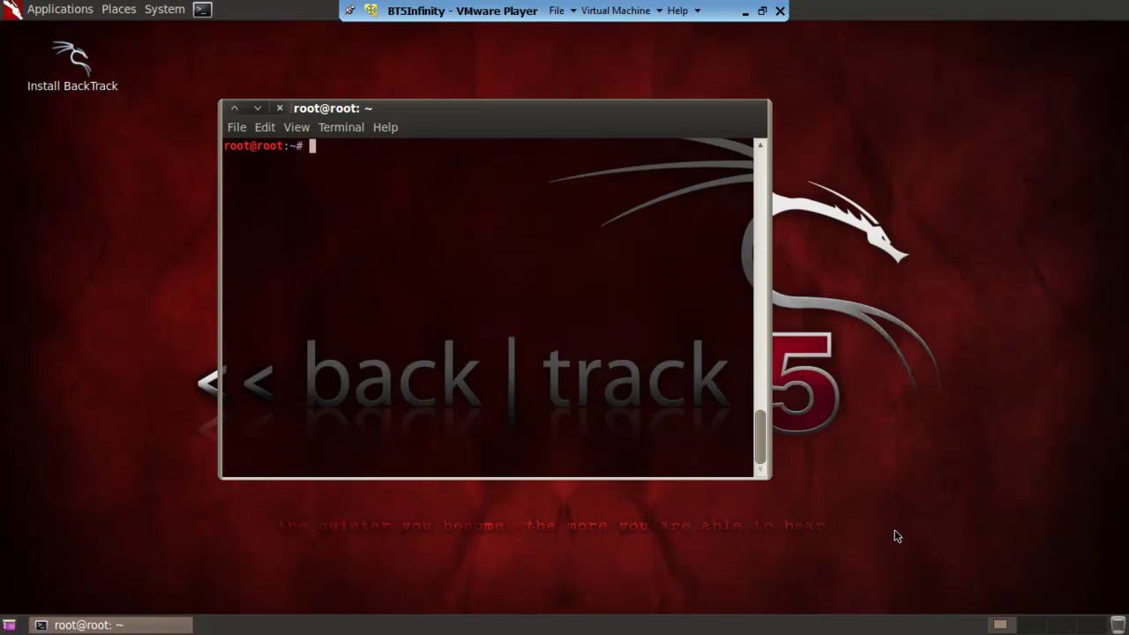
{"action": "type", "text": "service net"}
{"action": "key", "text": "BackSpace"}
{"action": "key", "text": "BackSpace"}
{"action": "key", "text": "BackSpace"}
{"action": "type", "text": "network-manager"}
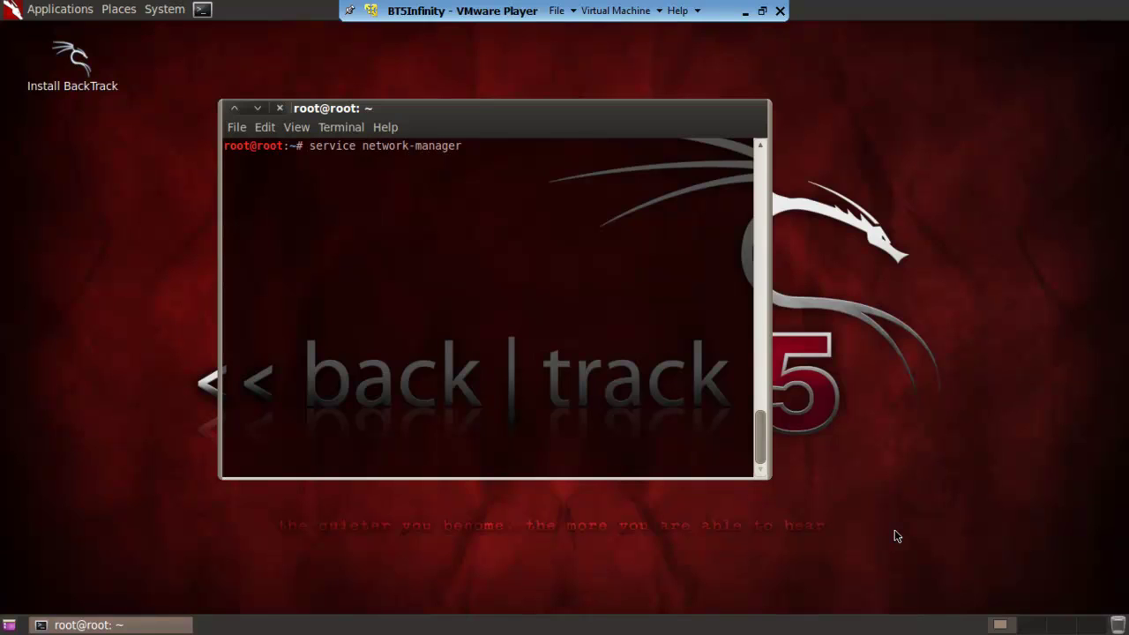
{"action": "type", "text": " start"}
{"action": "key", "text": "Return"}
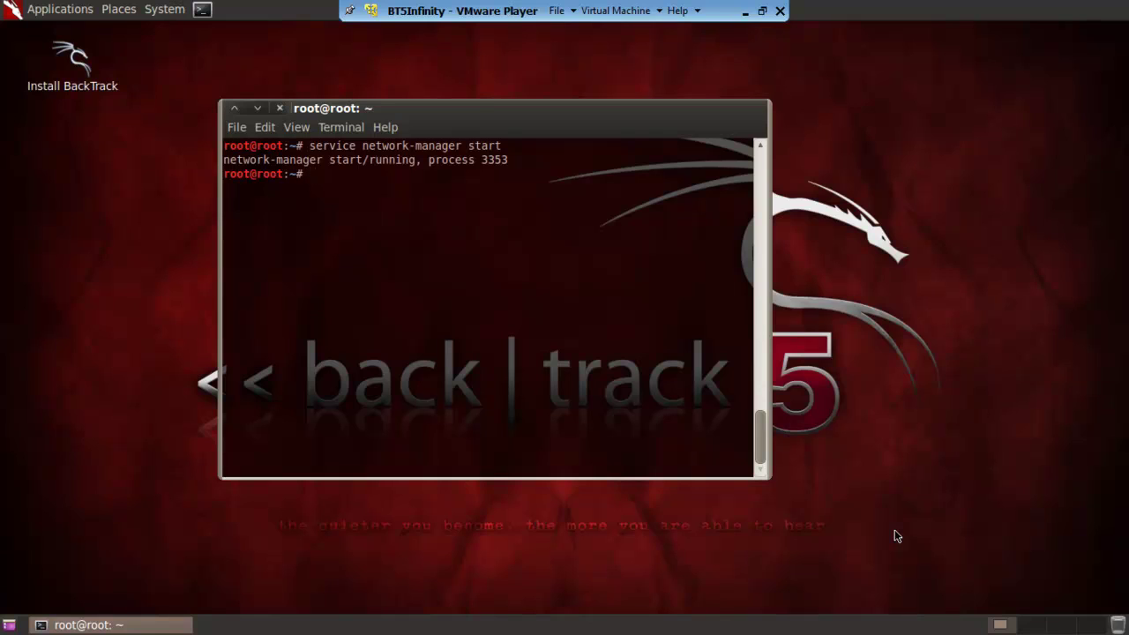
Launch nm-applet in the background and shift the terminal window aside.
{"action": "type", "text": "nm-applet &"}
{"action": "key", "text": "Return"}
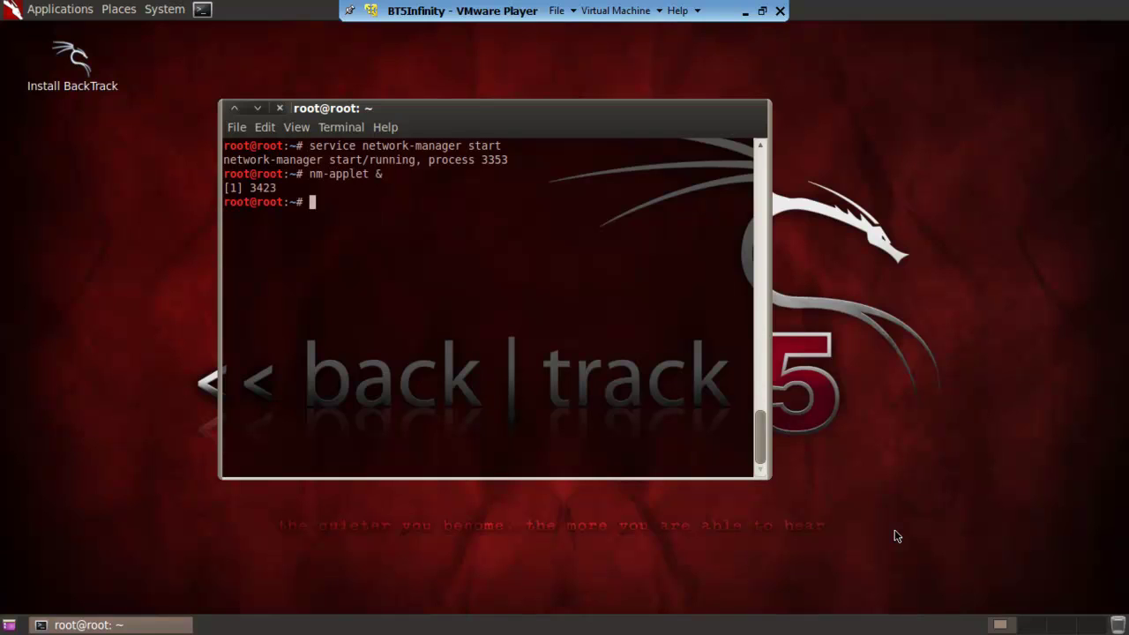
{"action": "left_click_drag", "start_coordinate": [524, 122], "coordinate": [436, 128]}
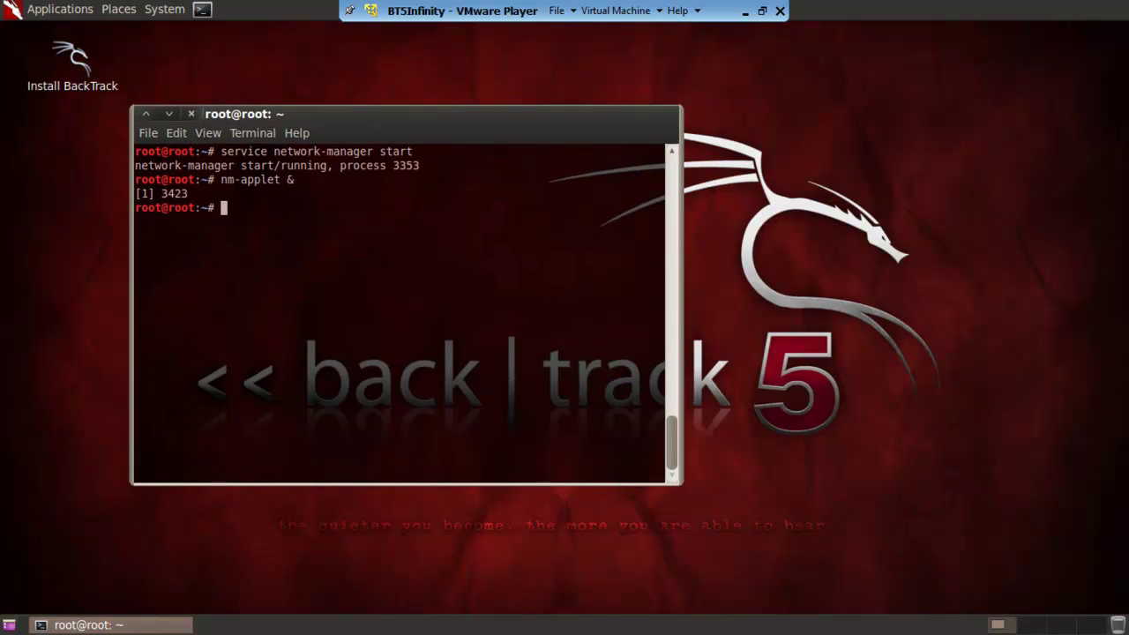
Add a new PPTP VPN connection through the tray menu's Configure VPN window.
{"action": "left_click", "coordinate": [169, 114]}
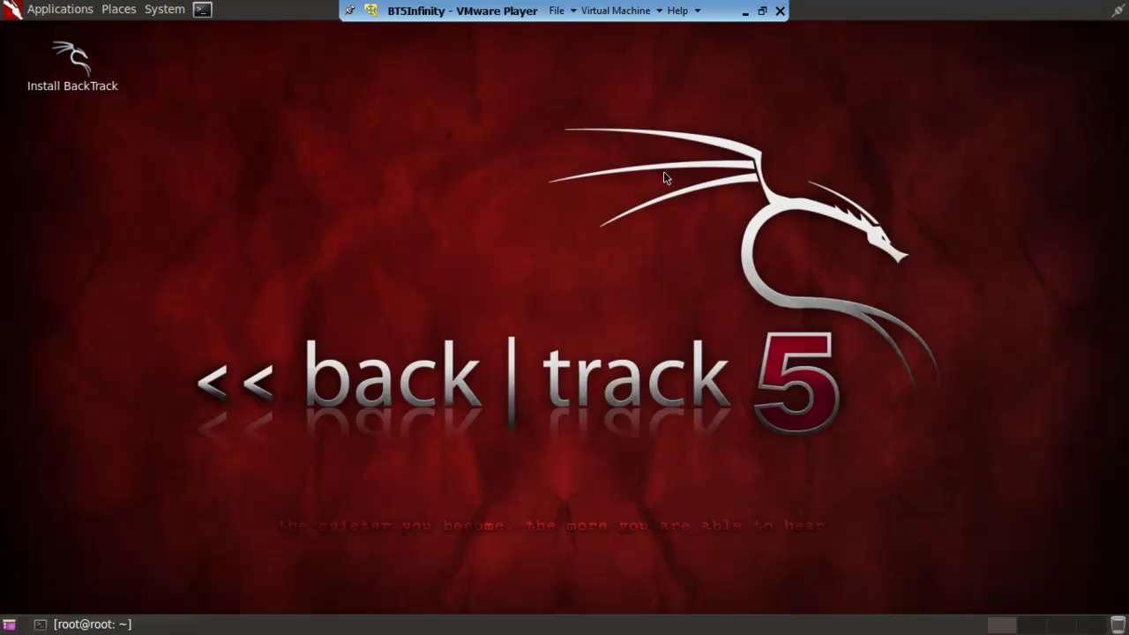
{"action": "left_click", "coordinate": [1120, 11]}
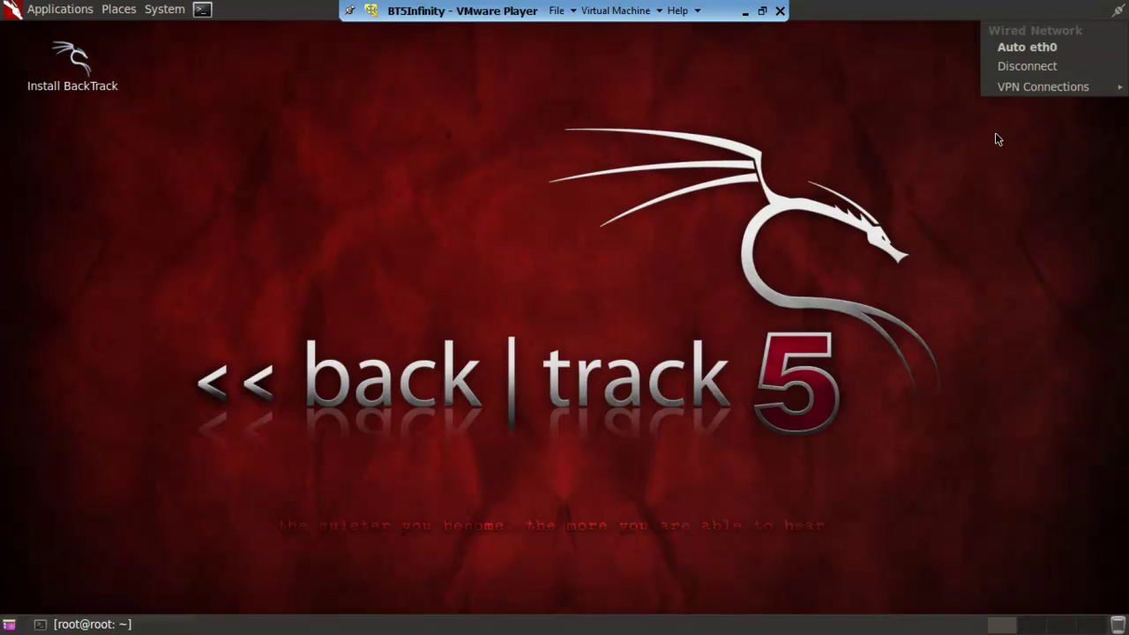
{"action": "mouse_move", "coordinate": [1020, 88]}
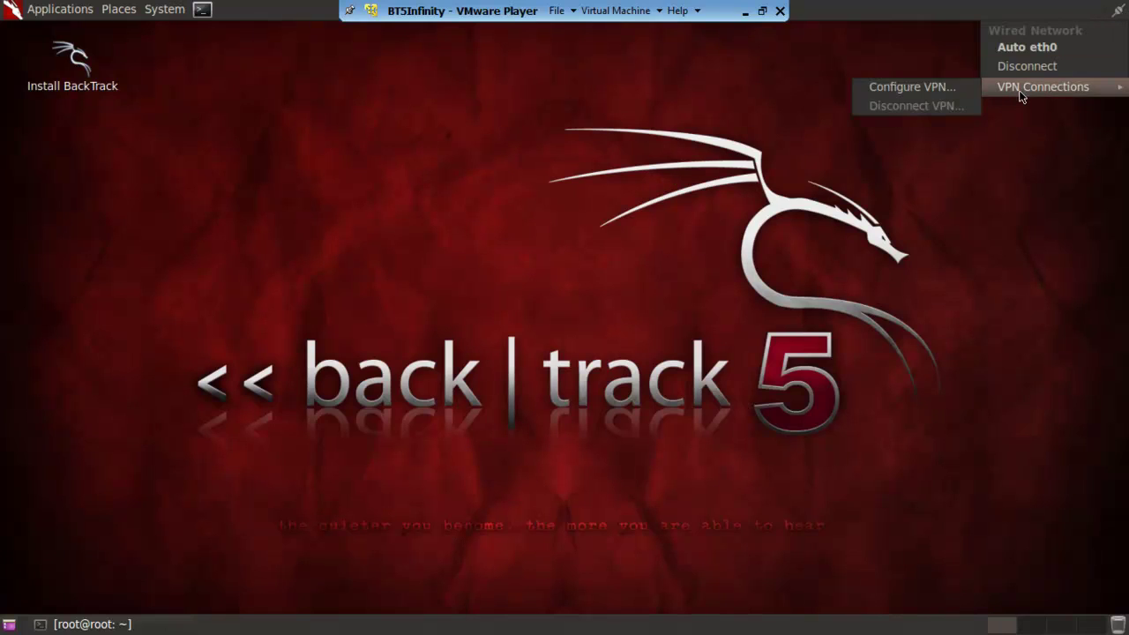
{"action": "left_click", "coordinate": [954, 92]}
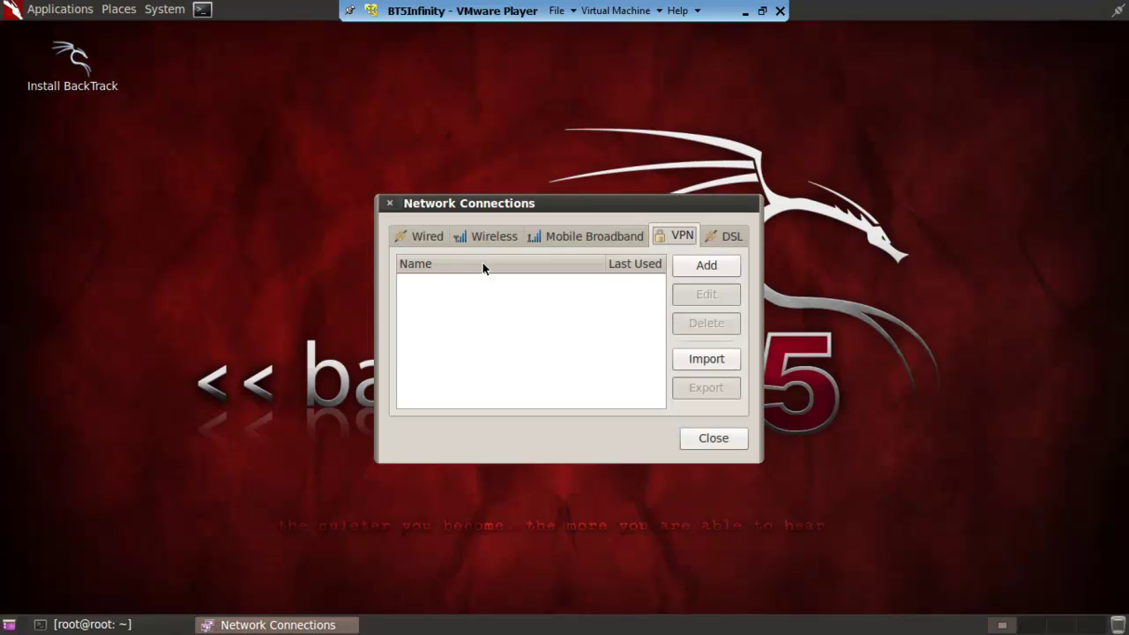
{"action": "left_click", "coordinate": [703, 266]}
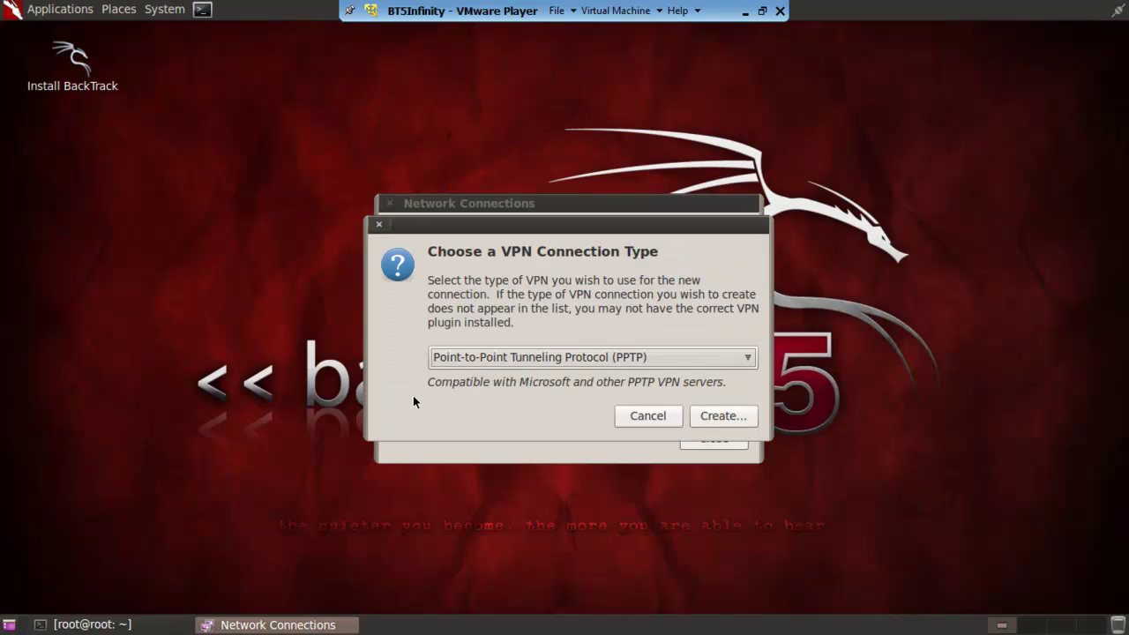
{"action": "left_click", "coordinate": [648, 362]}
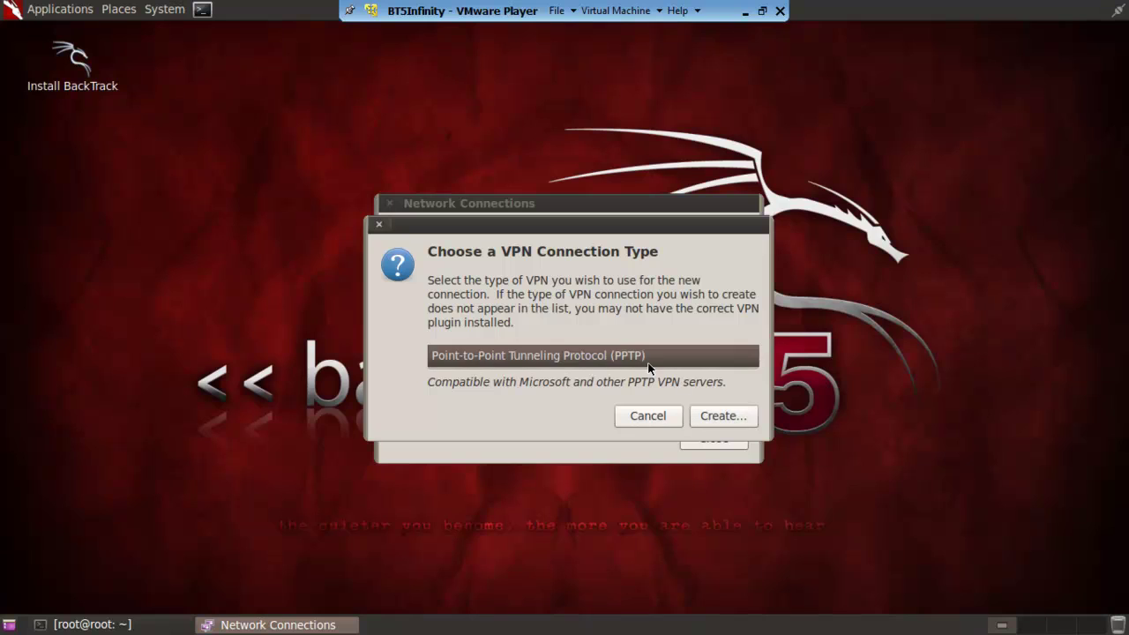
{"action": "left_click", "coordinate": [648, 362]}
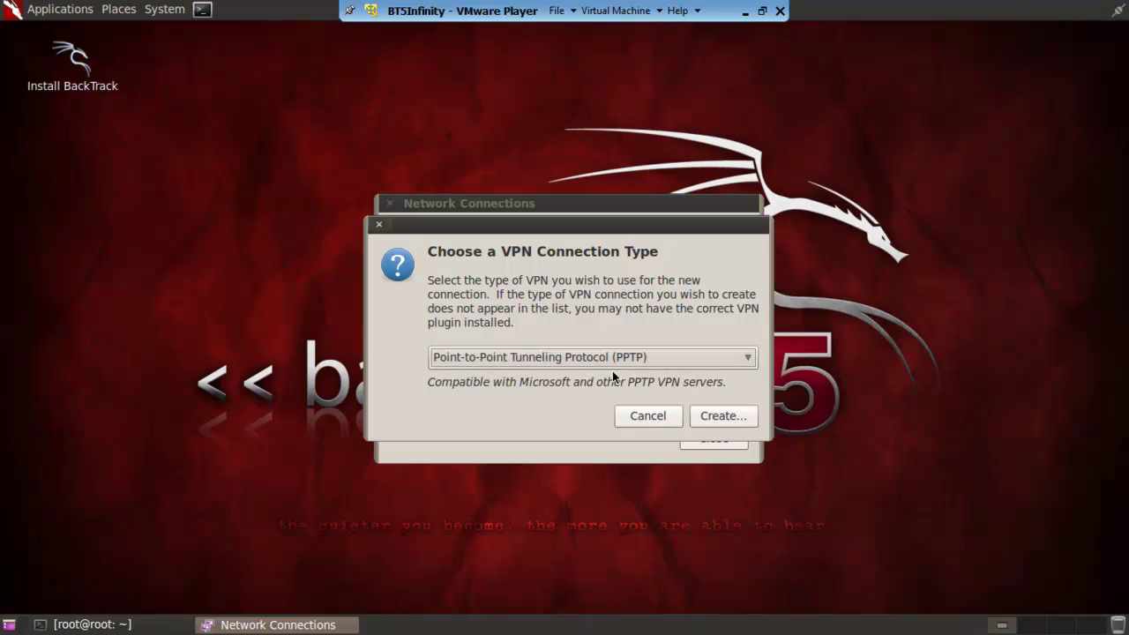
{"action": "left_click", "coordinate": [721, 416]}
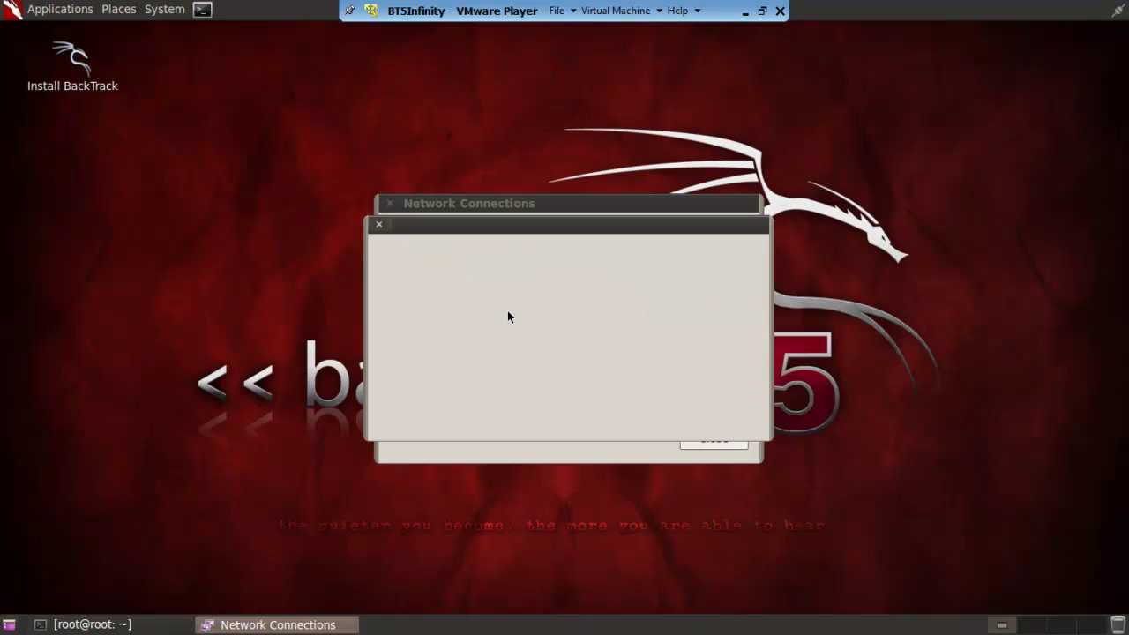
Enable Point-to-Point encryption (MPPE) in VPN connection 1's advanced PPTP options.
{"action": "left_click", "coordinate": [518, 251]}
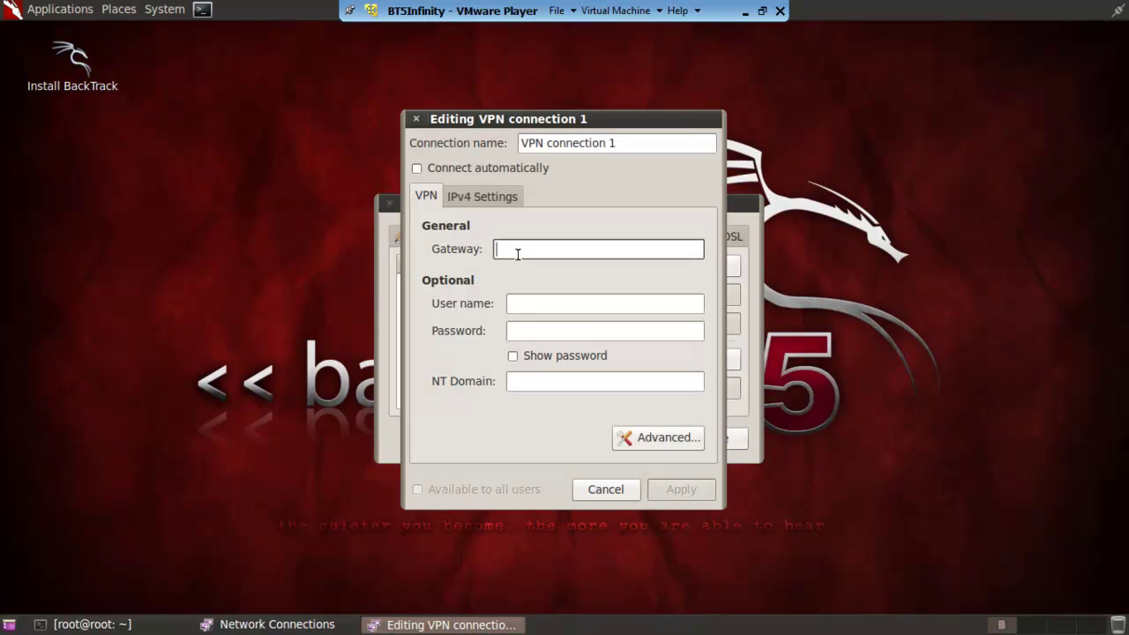
{"action": "left_click", "coordinate": [517, 331]}
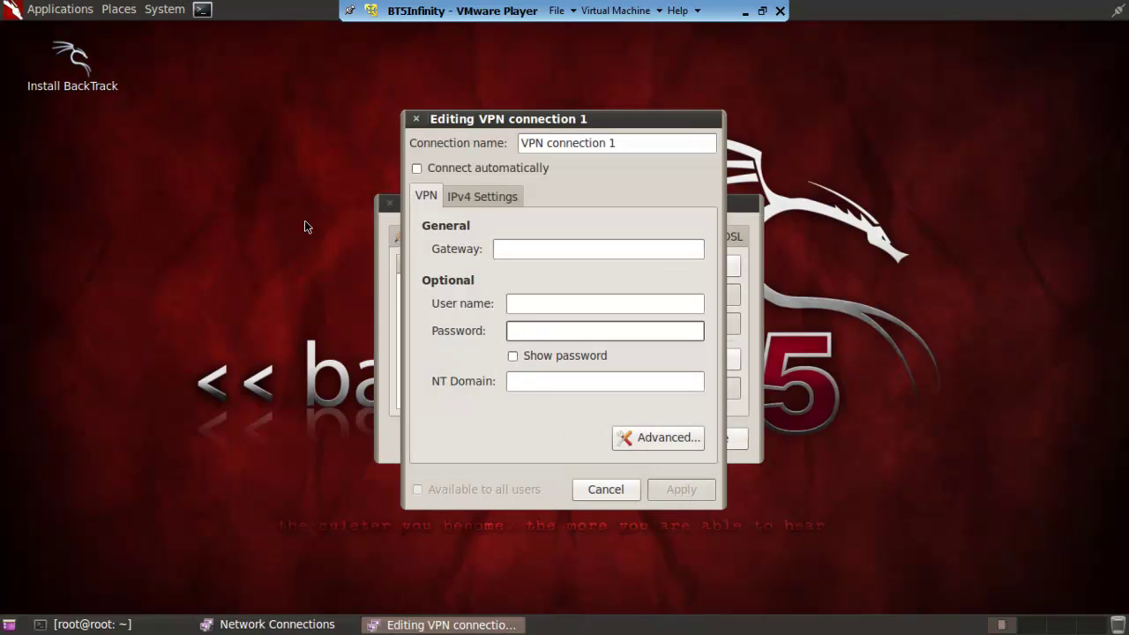
{"action": "left_click", "coordinate": [657, 437]}
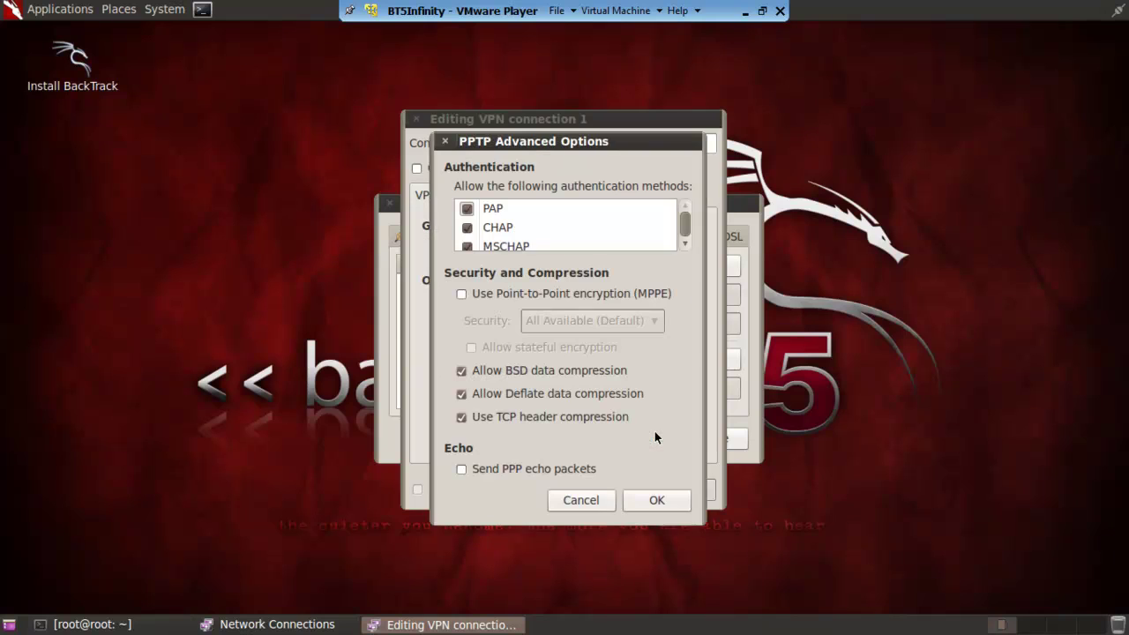
{"action": "left_click", "coordinate": [461, 293]}
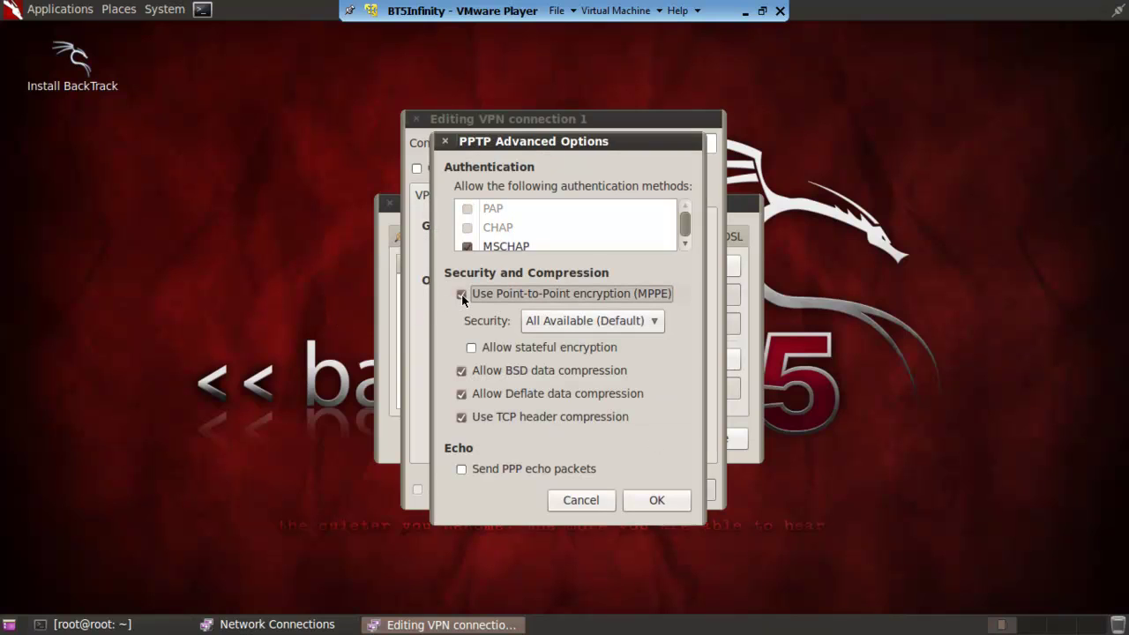
{"action": "left_click", "coordinate": [658, 500]}
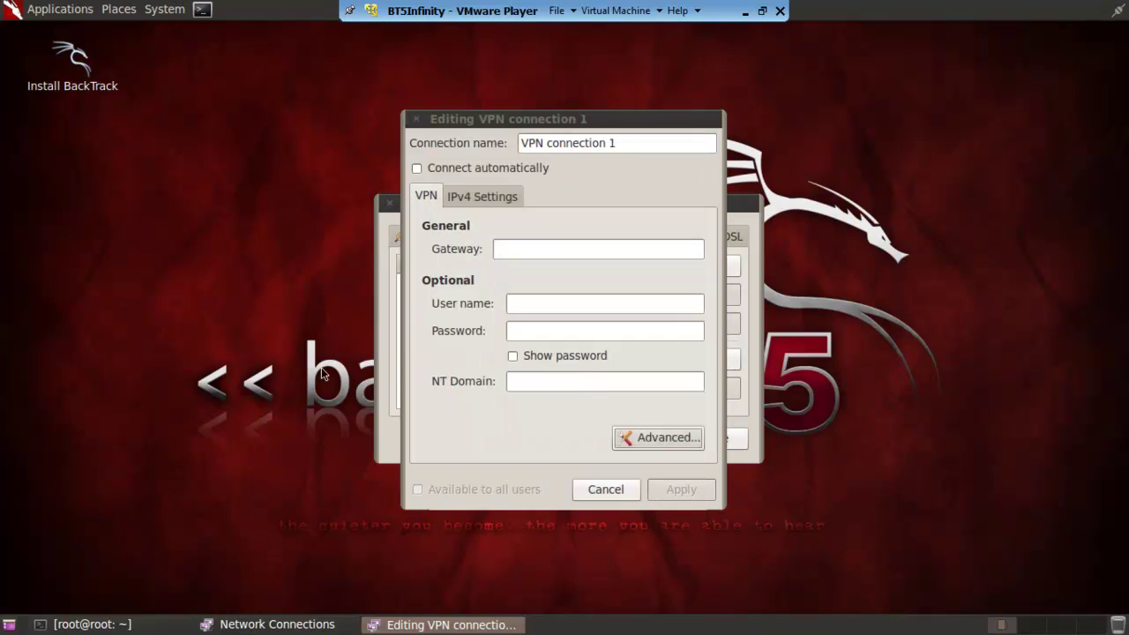
{"action": "left_click", "coordinate": [517, 249]}
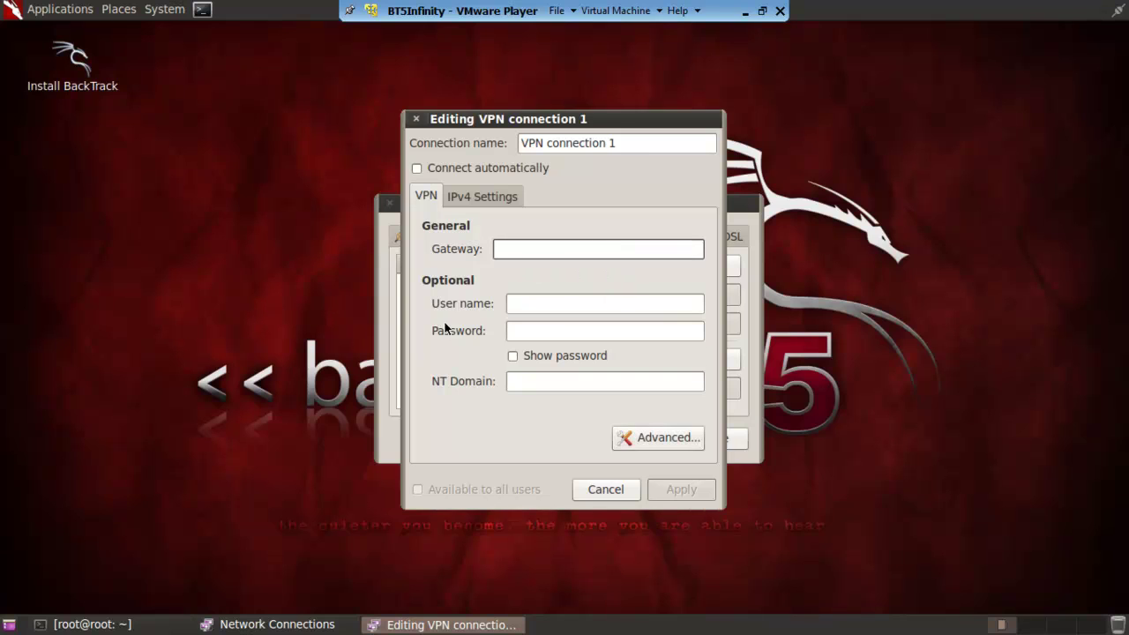
{"action": "left_click", "coordinate": [48, 9]}
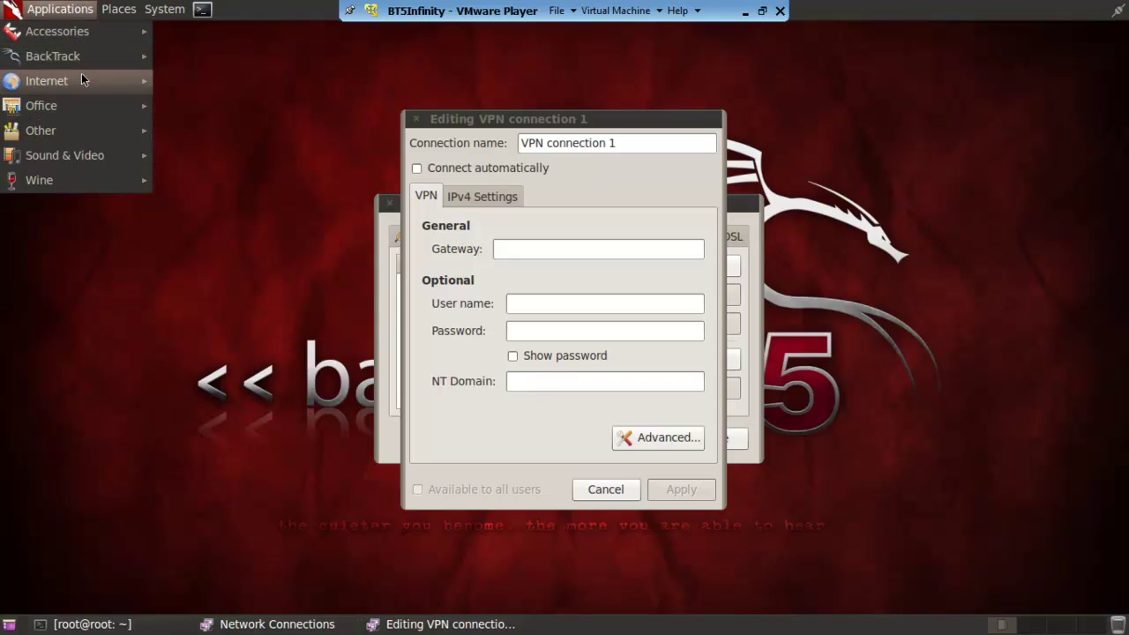
Launch Firefox and set VPN connection 1 to connect automatically.
{"action": "mouse_move", "coordinate": [83, 80]}
{"action": "left_click", "coordinate": [204, 77]}
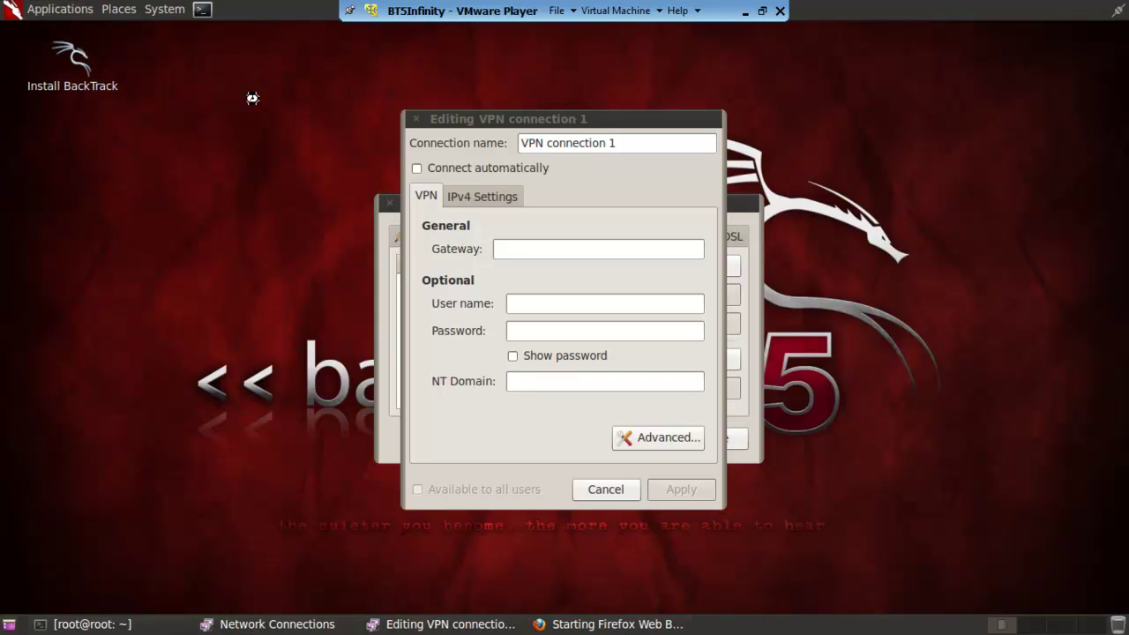
{"action": "left_click", "coordinate": [416, 168]}
Enter the VPN account's user name and password.
{"action": "left_click", "coordinate": [524, 304]}
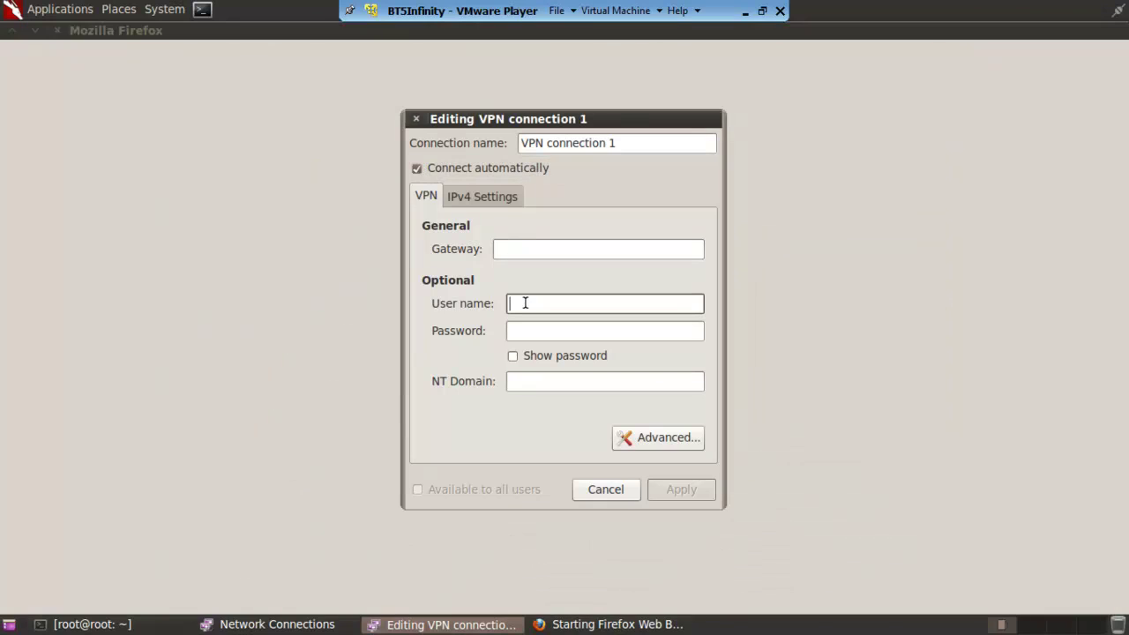
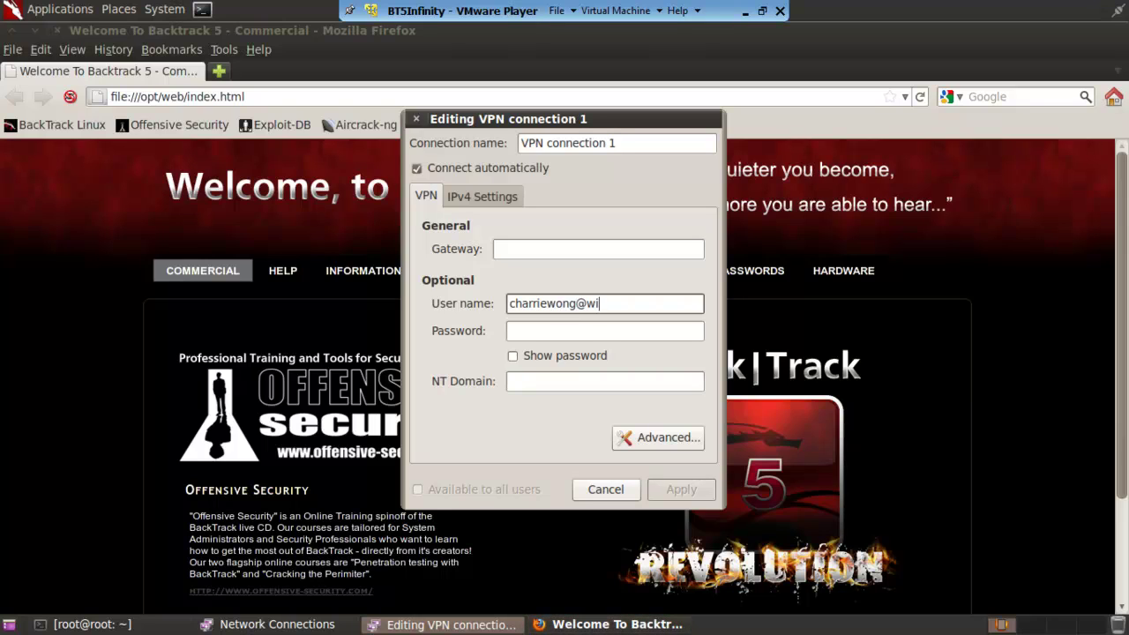
{"action": "key", "text": "Tab"}
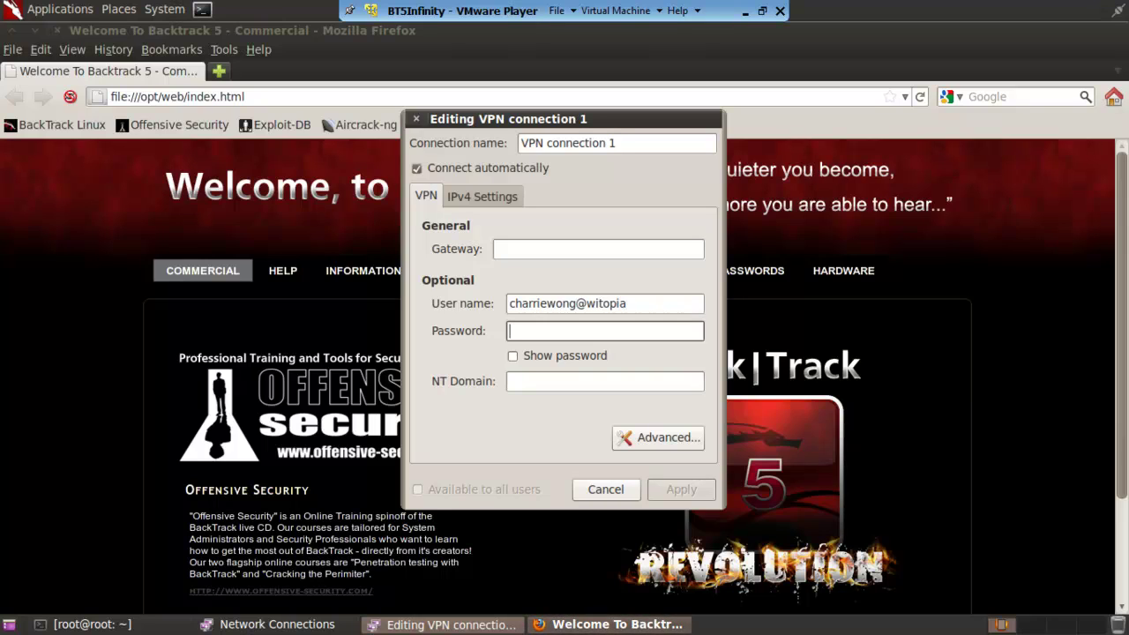
{"action": "type", "text": "********"}
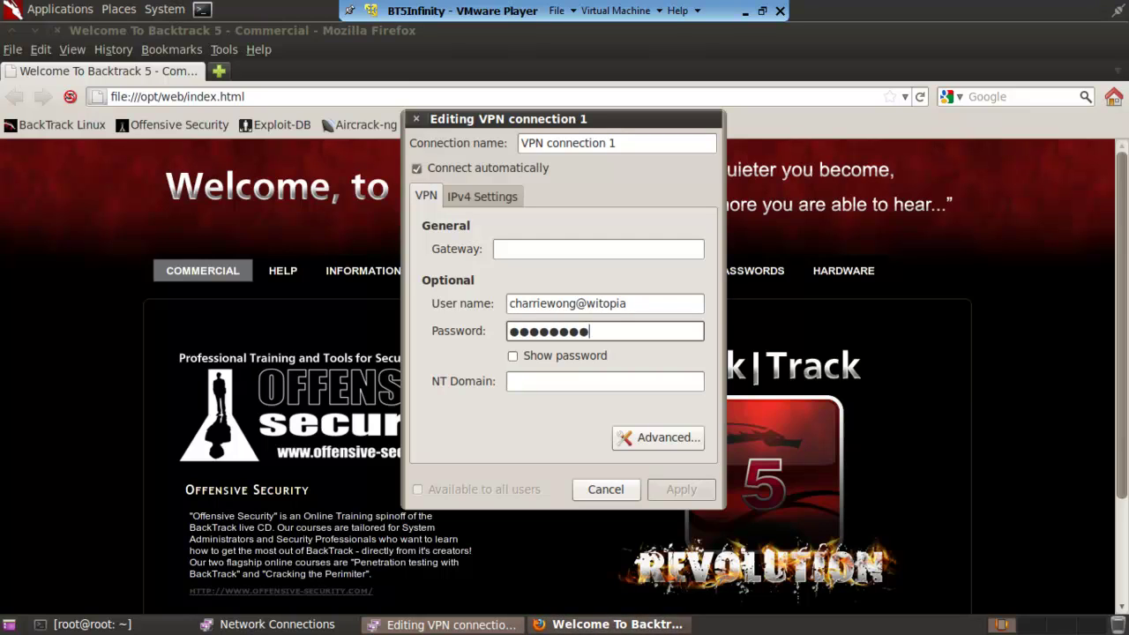
{"action": "type", "text": "***"}
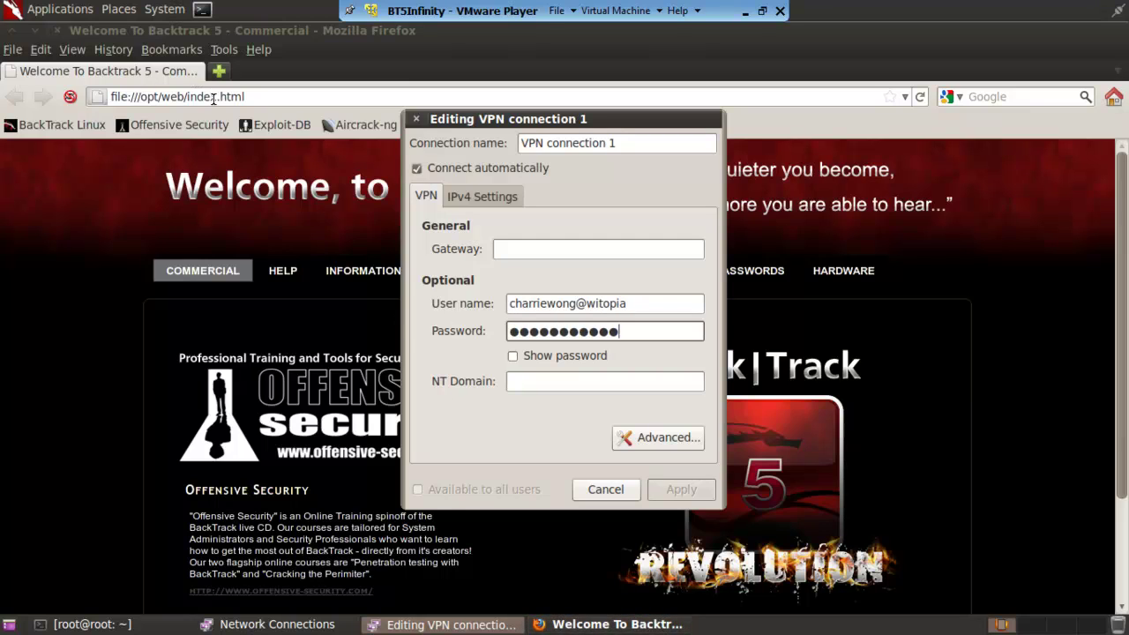
Search Google for 'witopia wiki'.
{"action": "left_click", "coordinate": [212, 98]}
{"action": "left_click", "coordinate": [987, 97]}
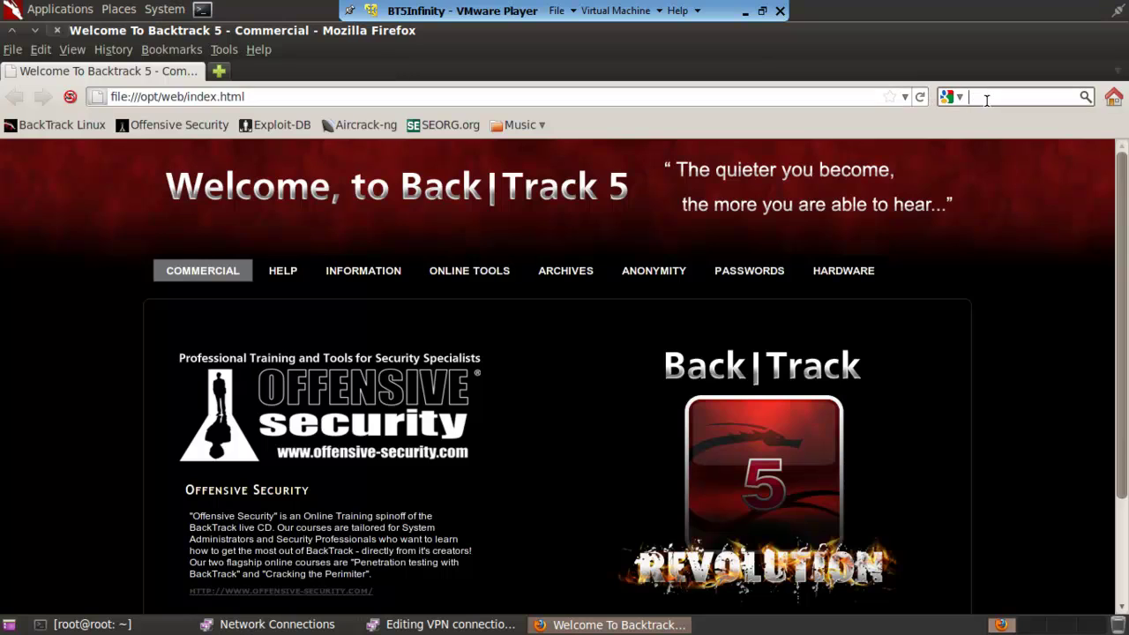
{"action": "type", "text": "witopia"}
{"action": "key", "text": "Return"}
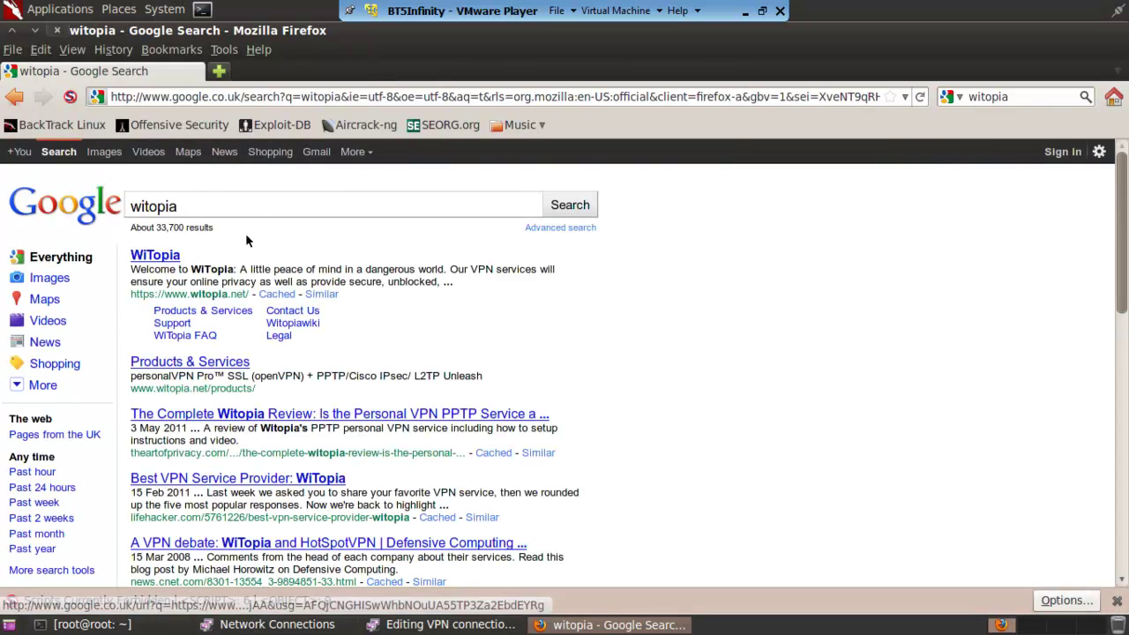
{"action": "type", "text": "wiki"}
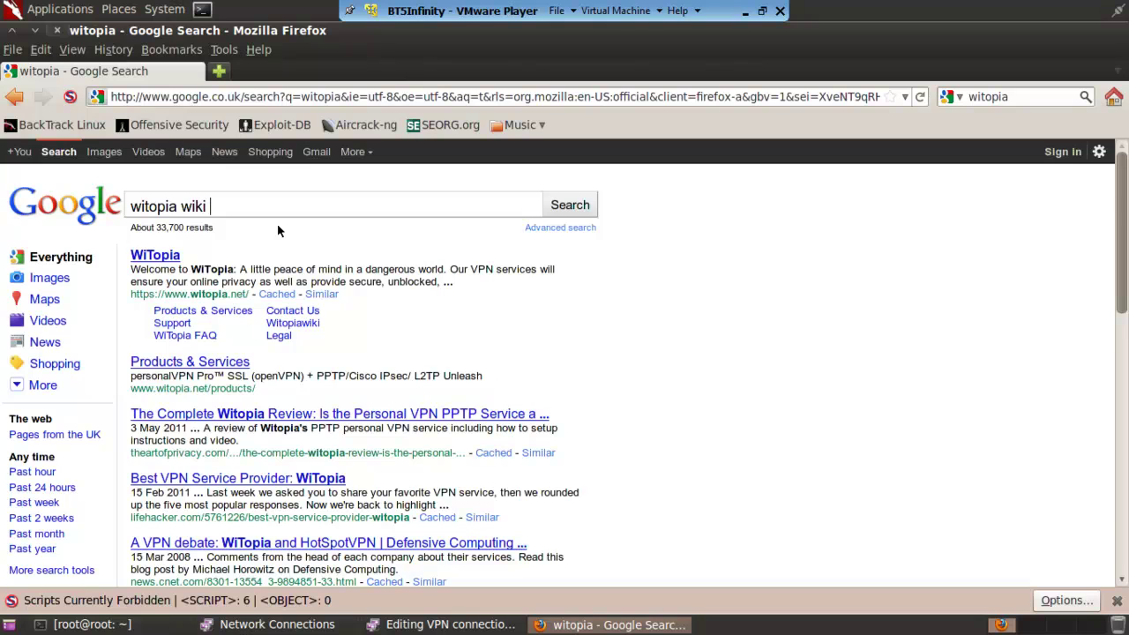
{"action": "key", "text": "Return"}
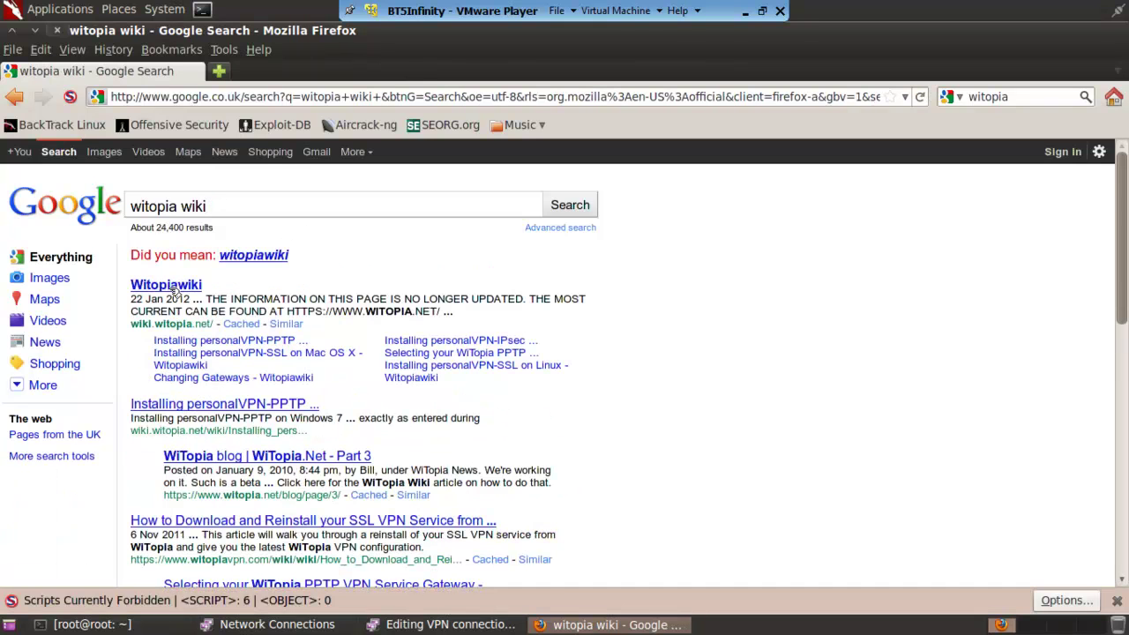
Open Witopiawiki's PPTP gateway list and select pptp.mex.witopia.net.
{"action": "left_click", "coordinate": [176, 287]}
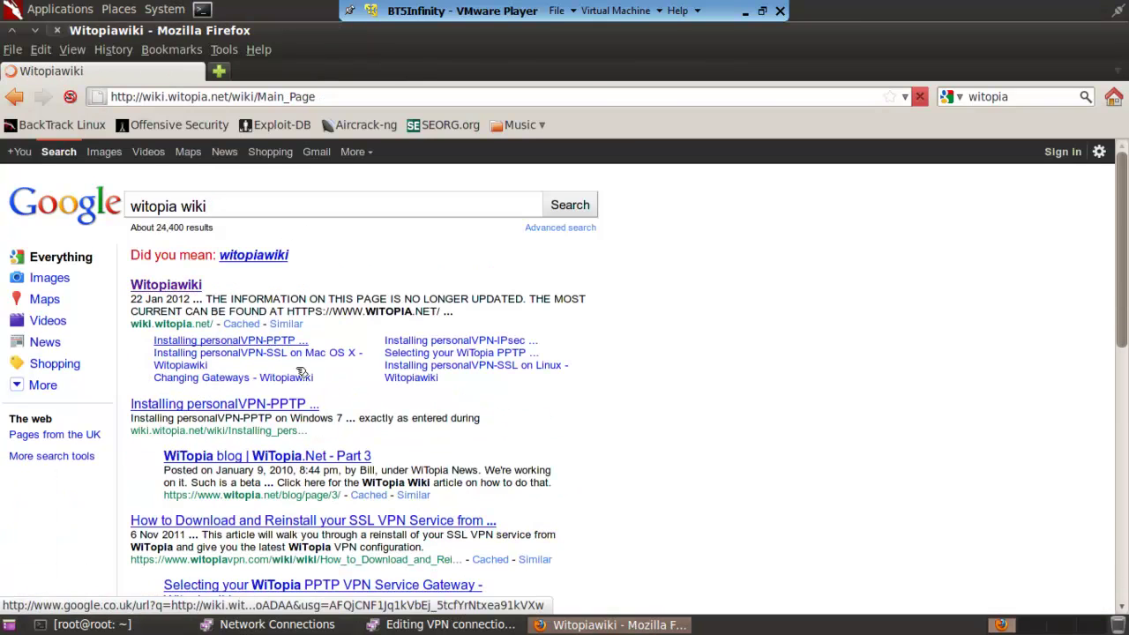
{"action": "left_click", "coordinate": [224, 404]}
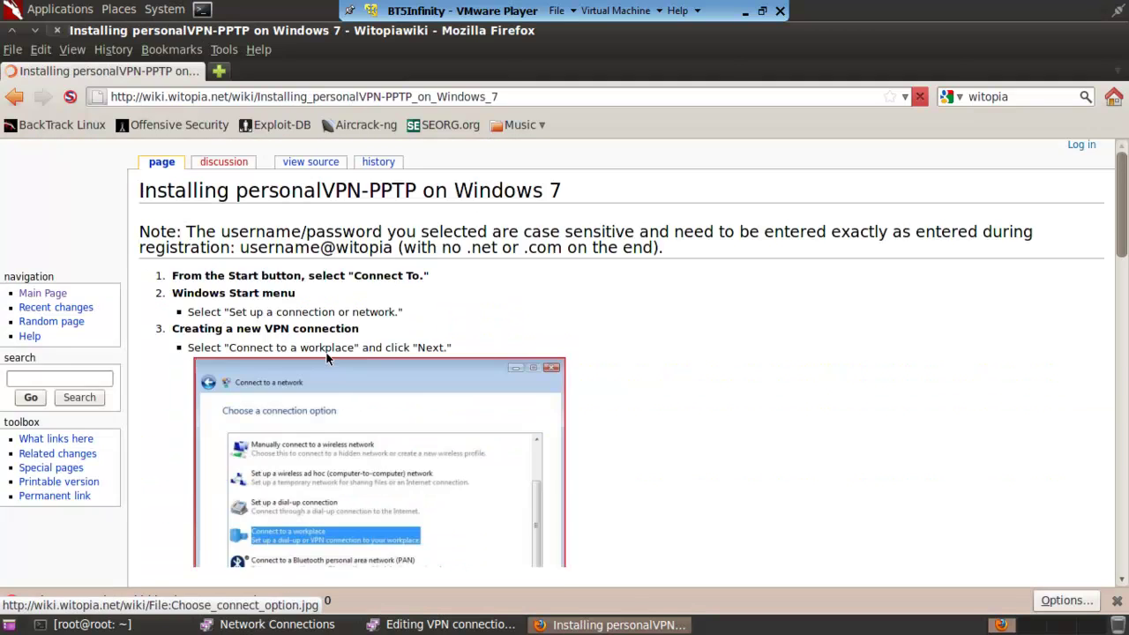
{"action": "scroll", "coordinate": [326, 356], "scroll_direction": "down", "scroll_amount": 10}
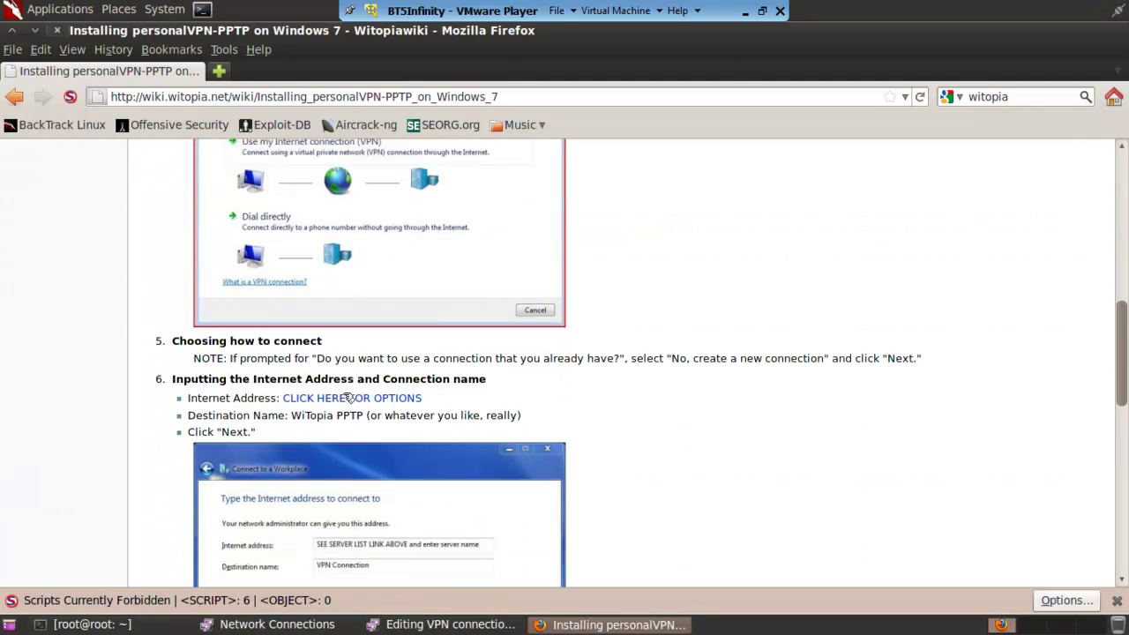
{"action": "left_click", "coordinate": [349, 398]}
{"action": "scroll", "coordinate": [558, 398], "scroll_direction": "down", "scroll_amount": 1}
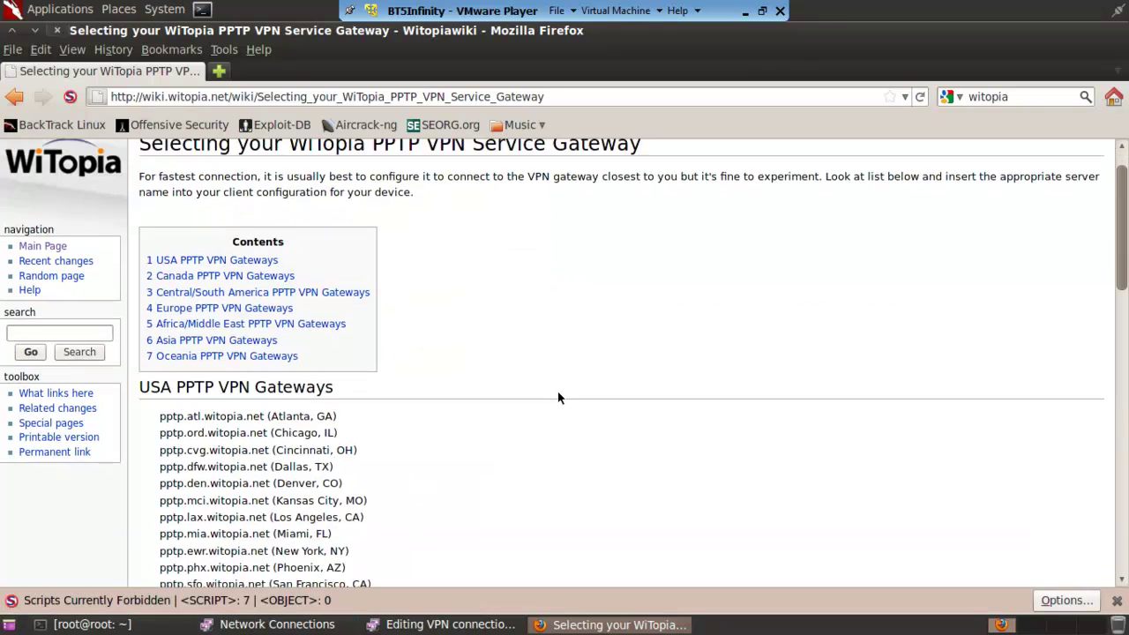
{"action": "scroll", "coordinate": [530, 388], "scroll_direction": "down", "scroll_amount": 10}
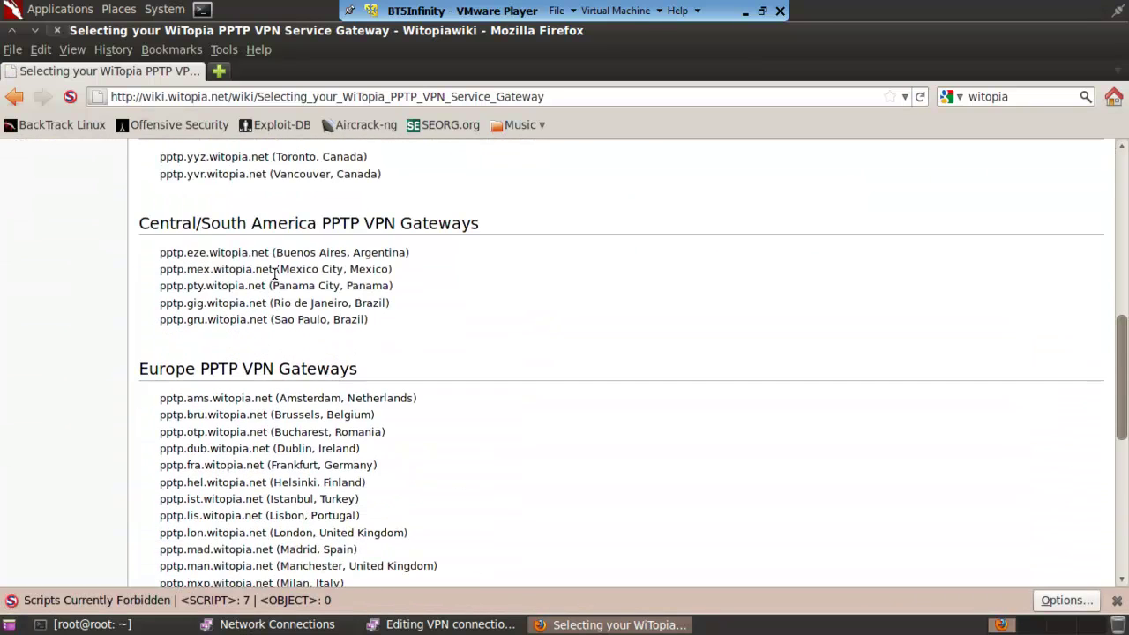
{"action": "left_click_drag", "start_coordinate": [275, 274], "coordinate": [160, 276]}
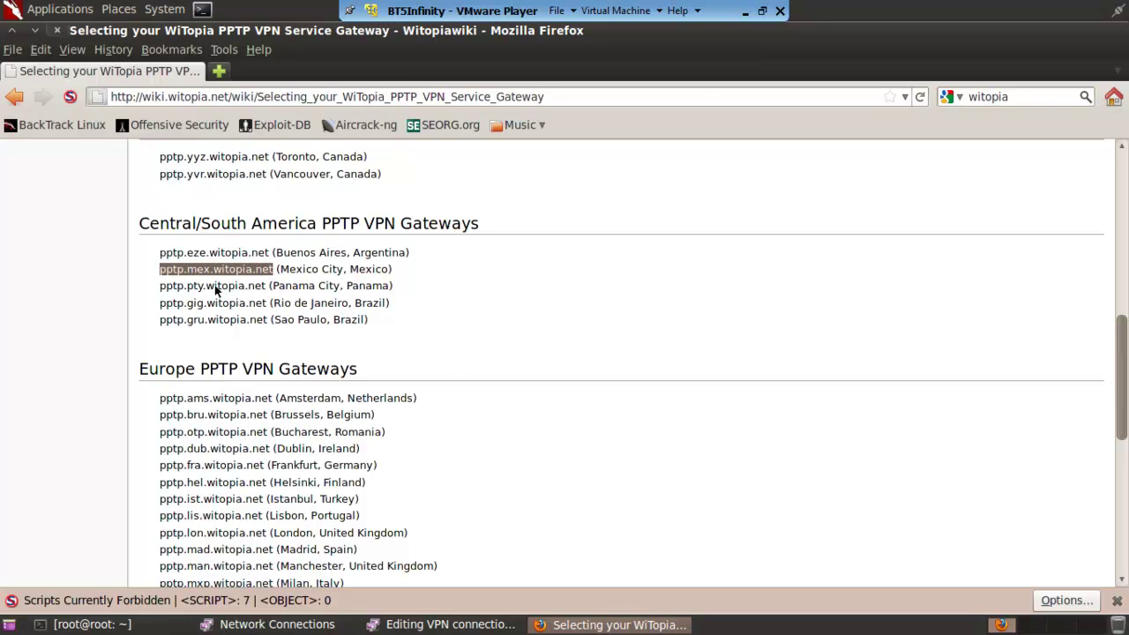
Copy pptp.mex.witopia.net into VPN connection 1's Gateway field and apply.
{"action": "right_click", "coordinate": [216, 270]}
{"action": "left_click", "coordinate": [255, 344]}
{"action": "left_click", "coordinate": [450, 625]}
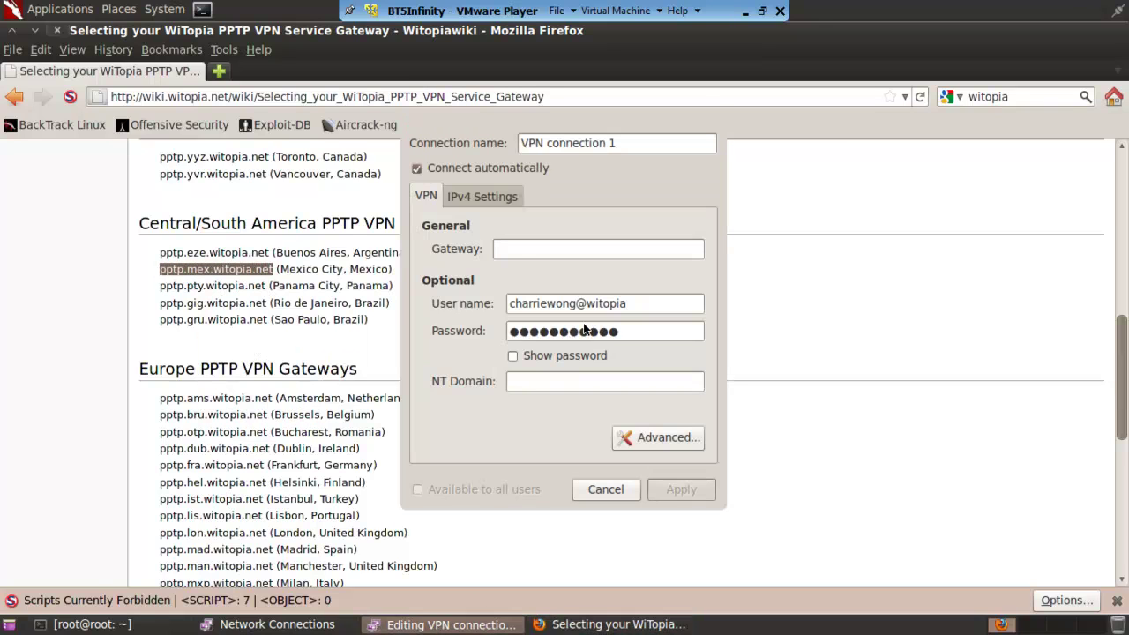
{"action": "left_click", "coordinate": [517, 251]}
{"action": "right_click", "coordinate": [517, 251]}
{"action": "left_click", "coordinate": [549, 300]}
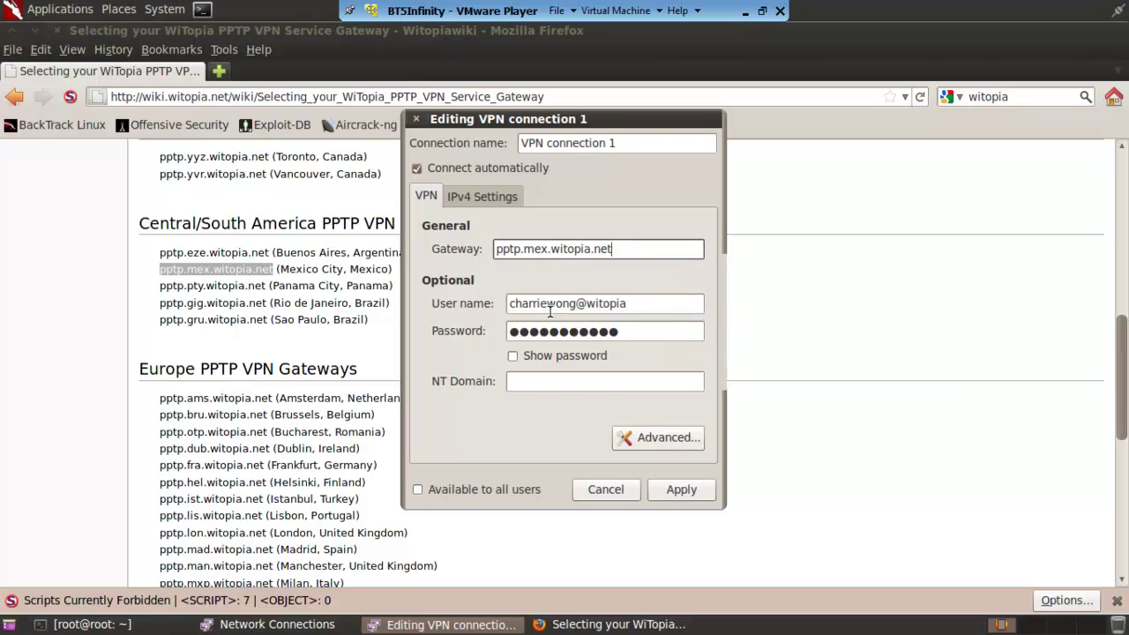
{"action": "left_click", "coordinate": [666, 494]}
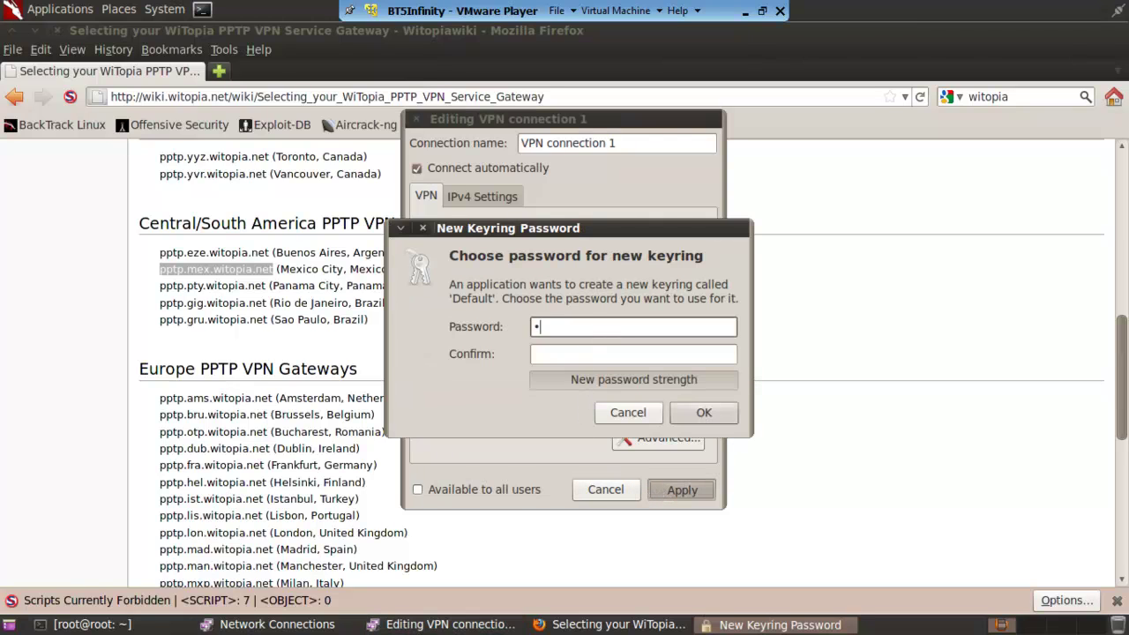
Set and confirm a password for the new Default keyring.
{"action": "type", "text": "••••"}
{"action": "key", "text": "Tab"}
{"action": "type", "text": "•"}
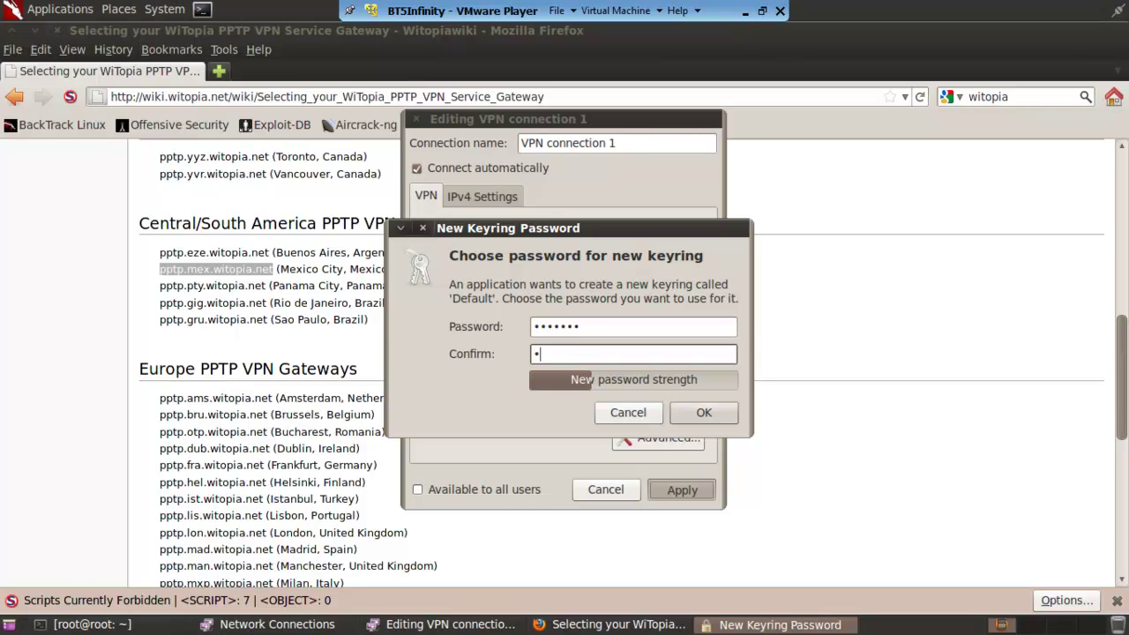
{"action": "type", "text": "••••••"}
{"action": "key", "text": "Return"}
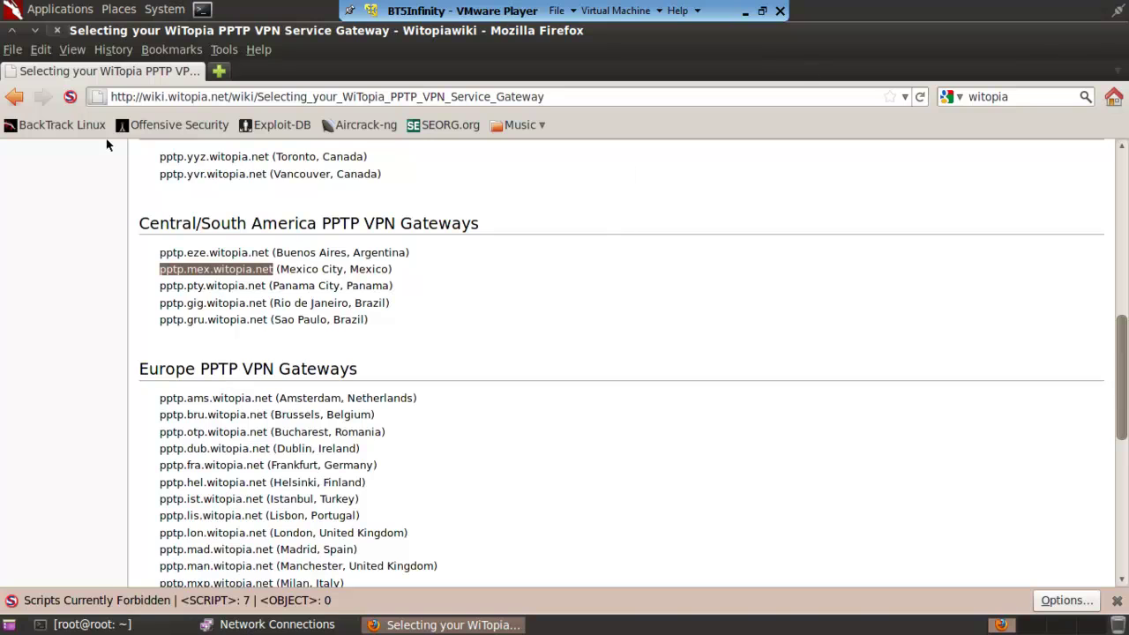
Connect to VPN connection 1 from the network applet and close the Network Connections window.
{"action": "left_click", "coordinate": [35, 31]}
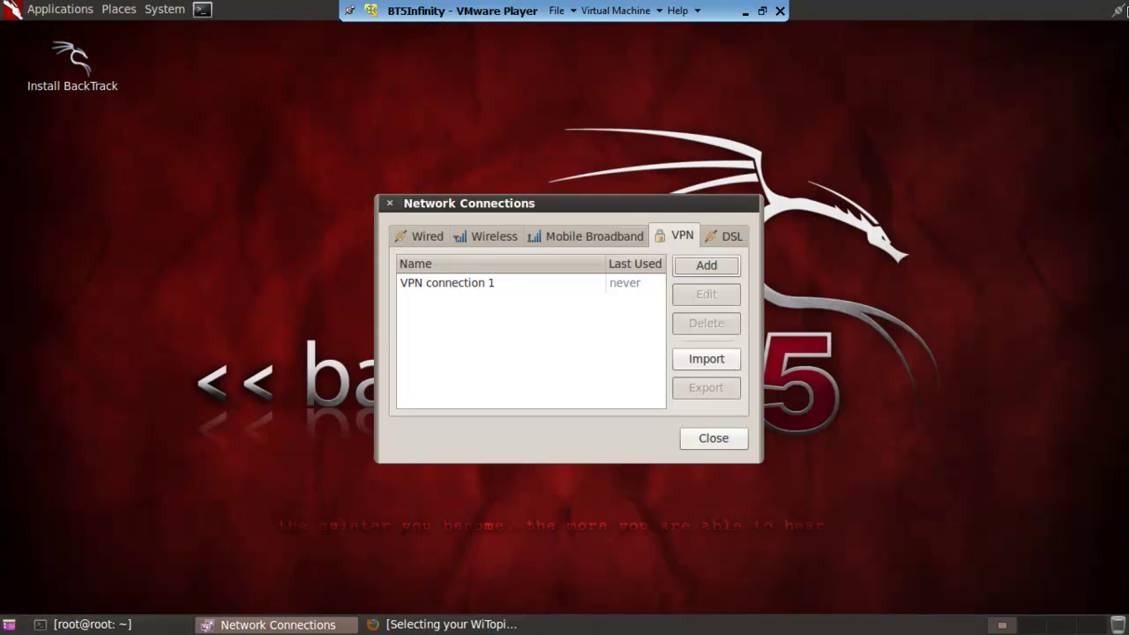
{"action": "left_click", "coordinate": [1119, 11]}
{"action": "mouse_move", "coordinate": [1014, 88]}
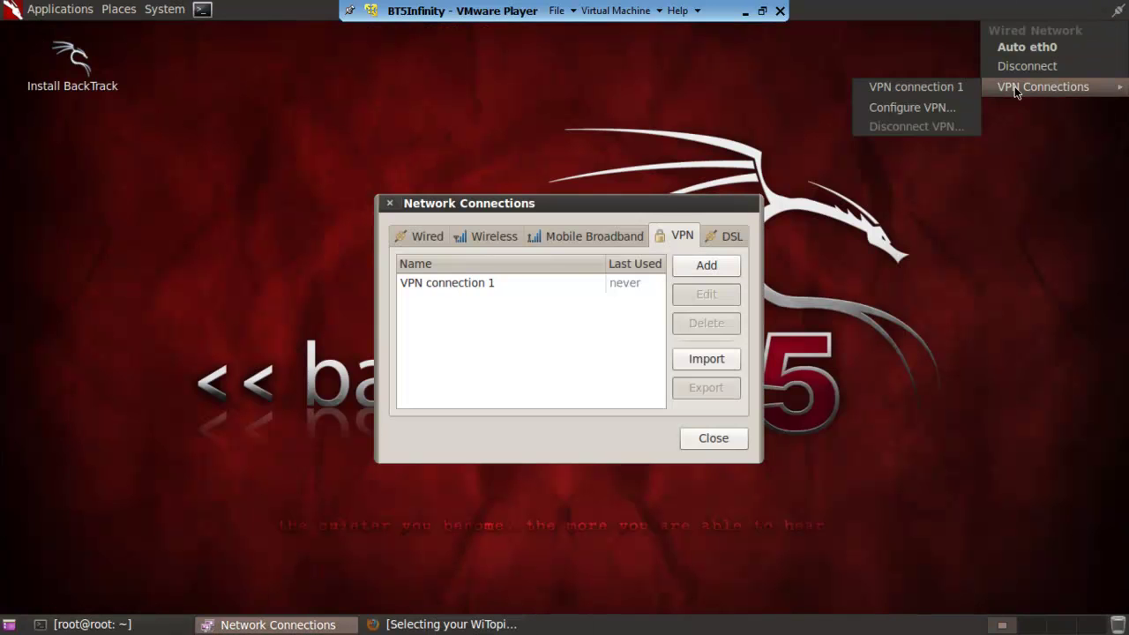
{"action": "left_click", "coordinate": [942, 85]}
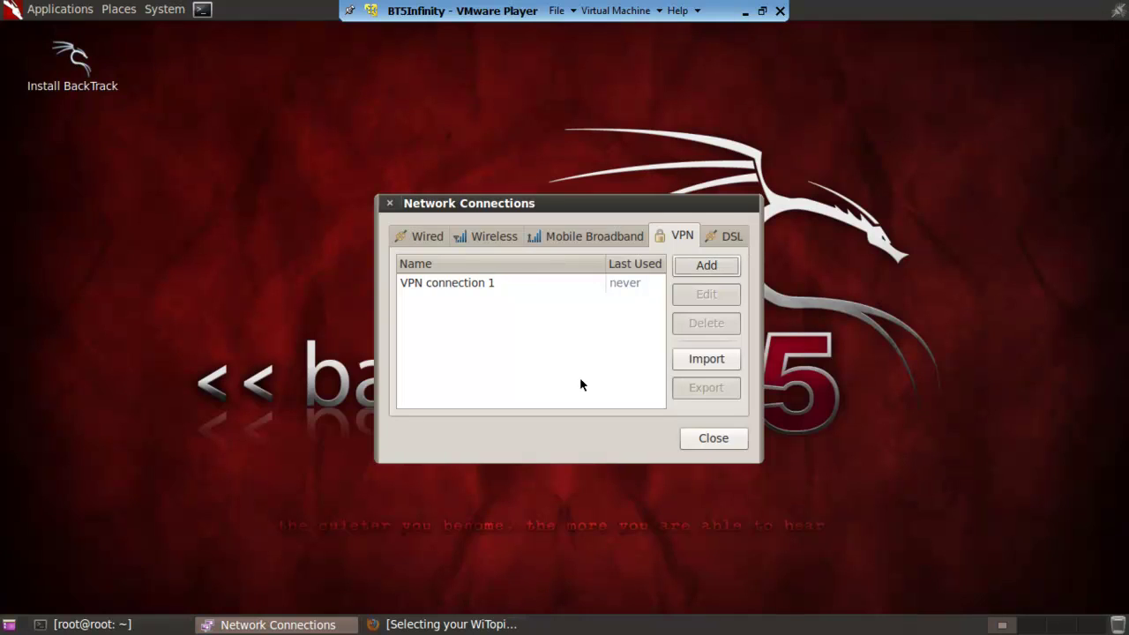
{"action": "left_click", "coordinate": [717, 438]}
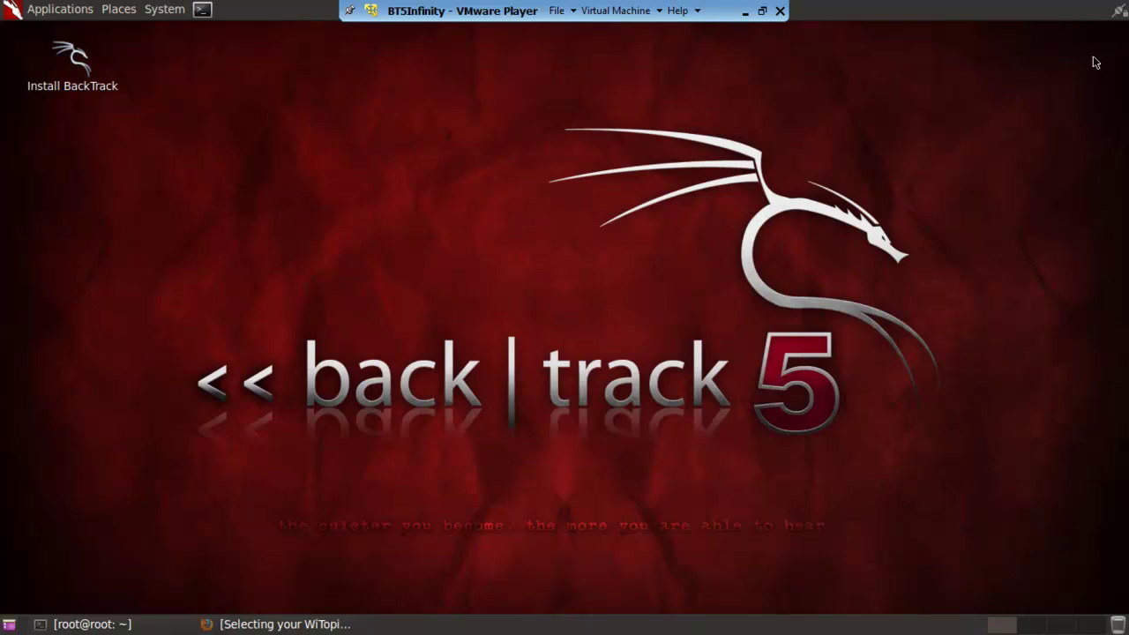
Reselect VPN connection 1 in the network menu to activate it again.
{"action": "left_click", "coordinate": [1119, 11]}
{"action": "mouse_move", "coordinate": [1037, 81]}
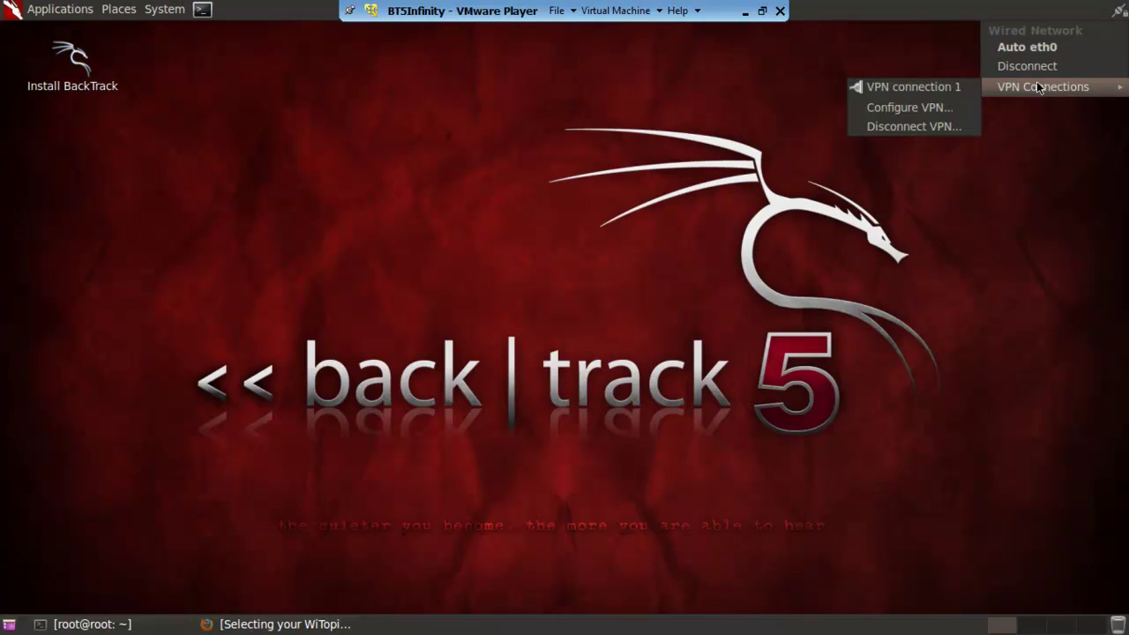
{"action": "left_click", "coordinate": [857, 88]}
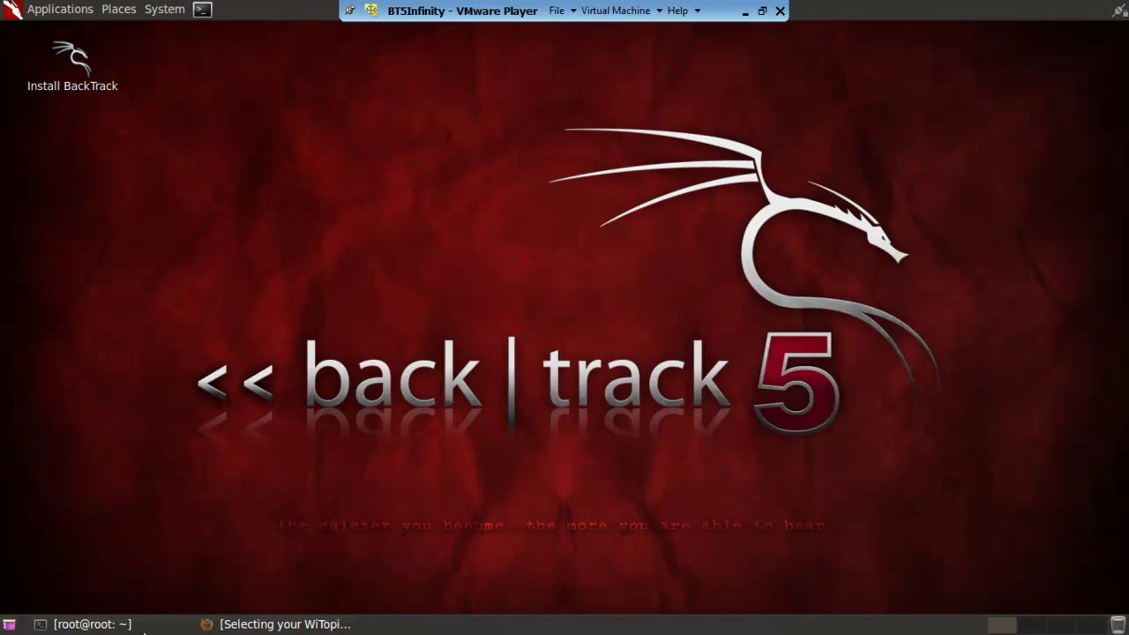
Bring Firefox forward, start loading google.com, and open a new blank tab.
{"action": "left_click", "coordinate": [229, 625]}
{"action": "left_click", "coordinate": [194, 95]}
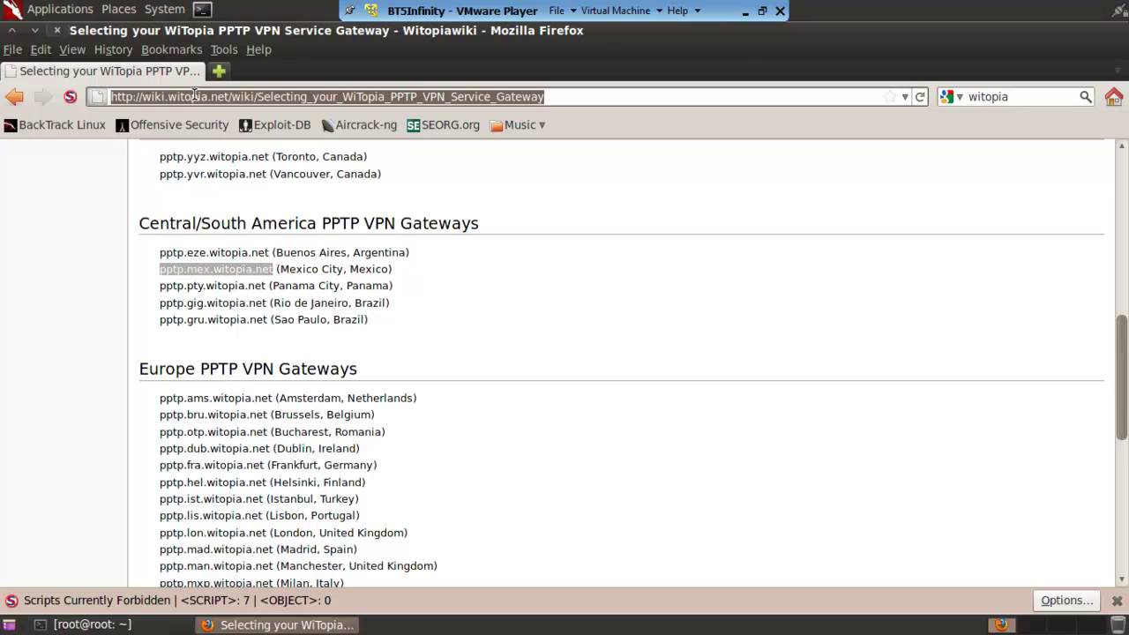
{"action": "type", "text": "google.com"}
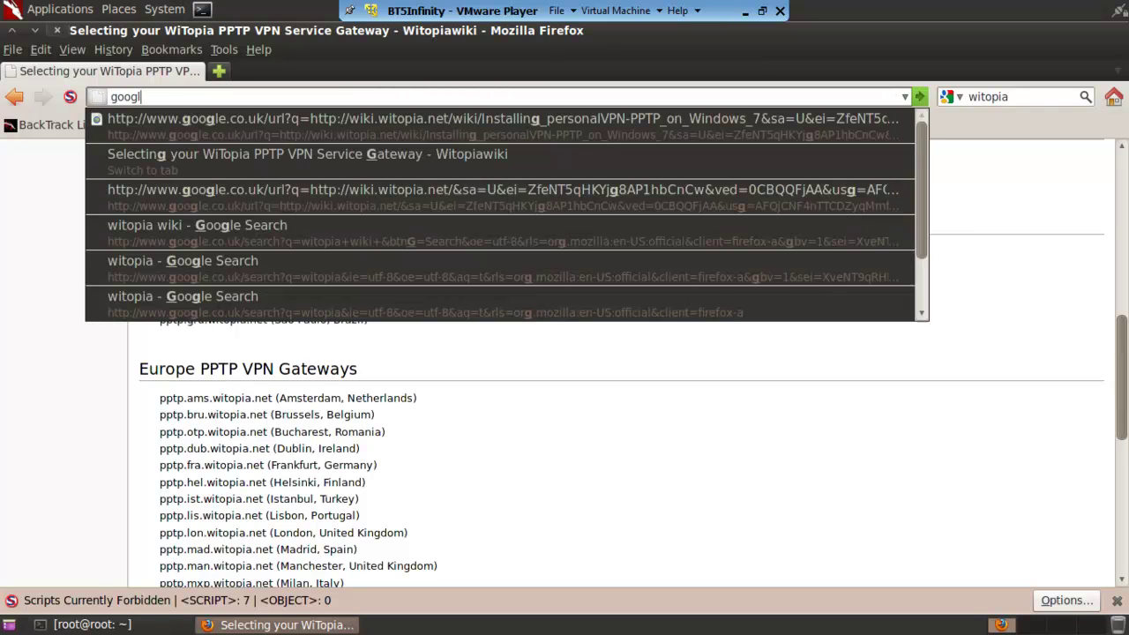
{"action": "key", "text": "Return"}
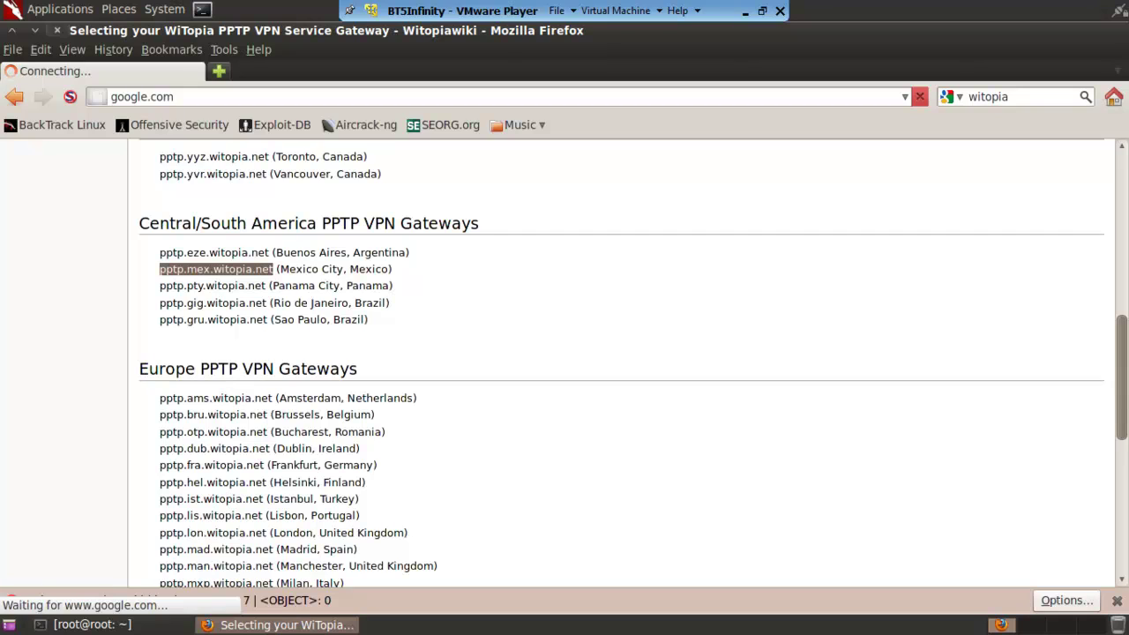
{"action": "left_click", "coordinate": [220, 70]}
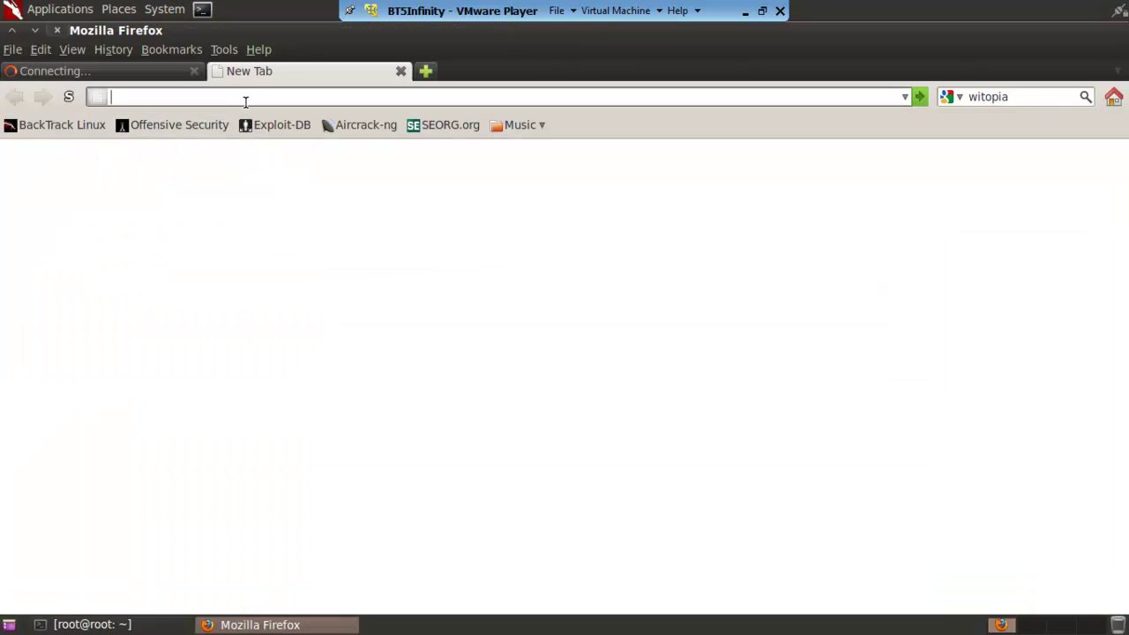
Load whatismyip.org and select the displayed IP address 200.57.85.135.
{"action": "type", "text": "whatismyip.org"}
{"action": "key", "text": "Return"}
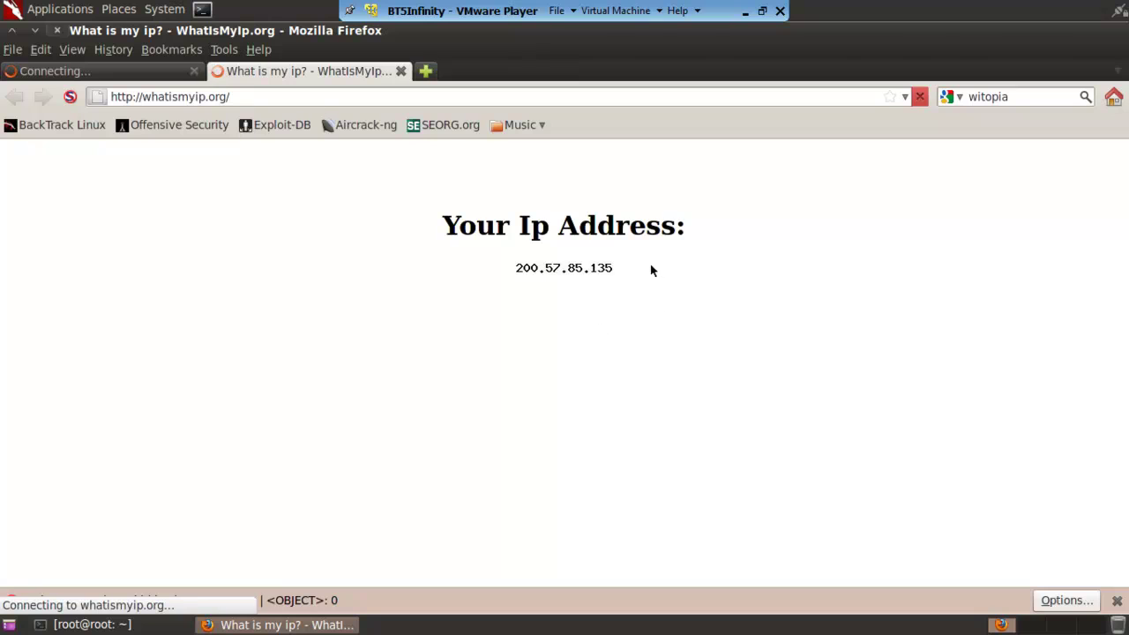
{"action": "left_click_drag", "start_coordinate": [651, 270], "coordinate": [471, 262]}
{"action": "left_click", "coordinate": [554, 266]}
{"action": "double_click", "coordinate": [554, 267]}
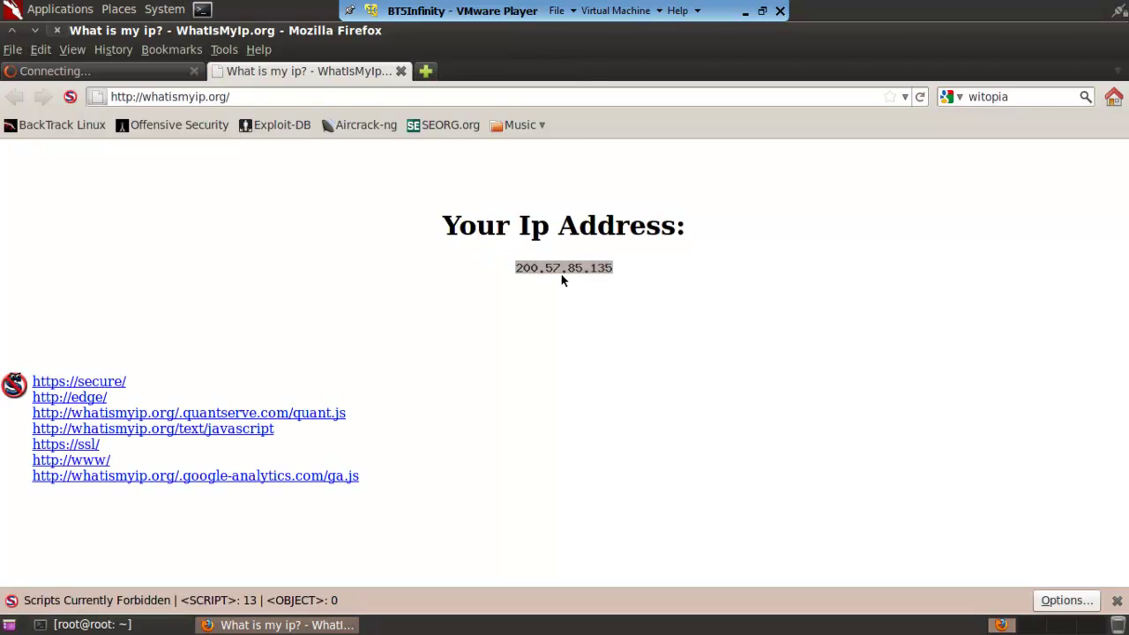
{"action": "left_click", "coordinate": [557, 288]}
{"action": "left_click_drag", "start_coordinate": [605, 270], "coordinate": [515, 269]}
Copy the IP address 200.57.85.135 and open a new blank tab.
{"action": "right_click", "coordinate": [535, 270]}
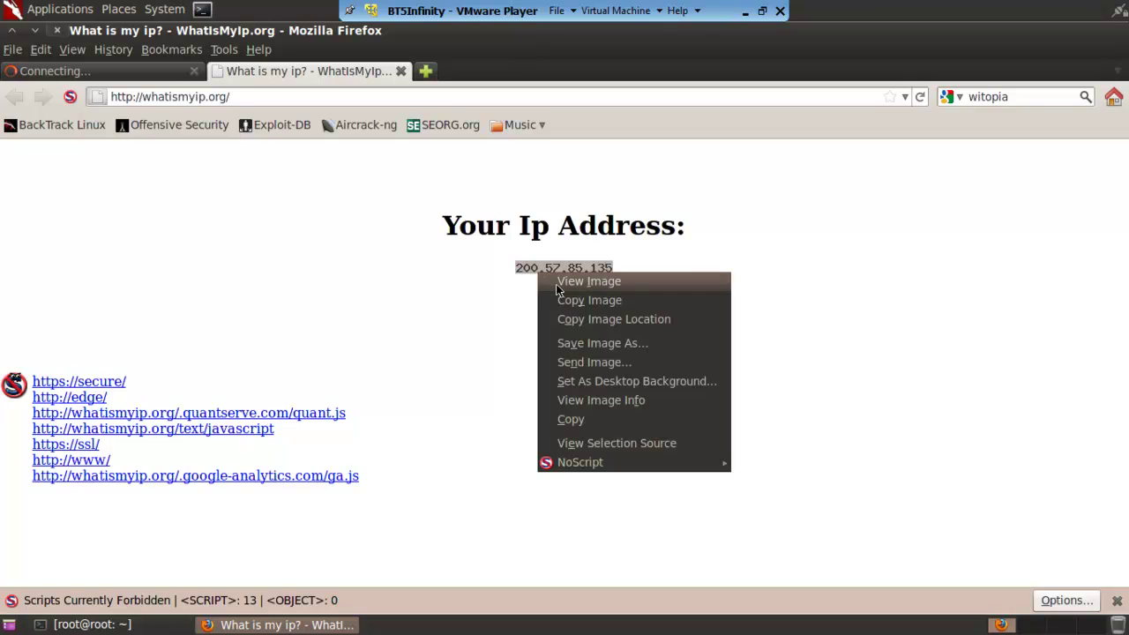
{"action": "left_click", "coordinate": [571, 420]}
{"action": "left_click", "coordinate": [420, 310]}
{"action": "left_click", "coordinate": [425, 71]}
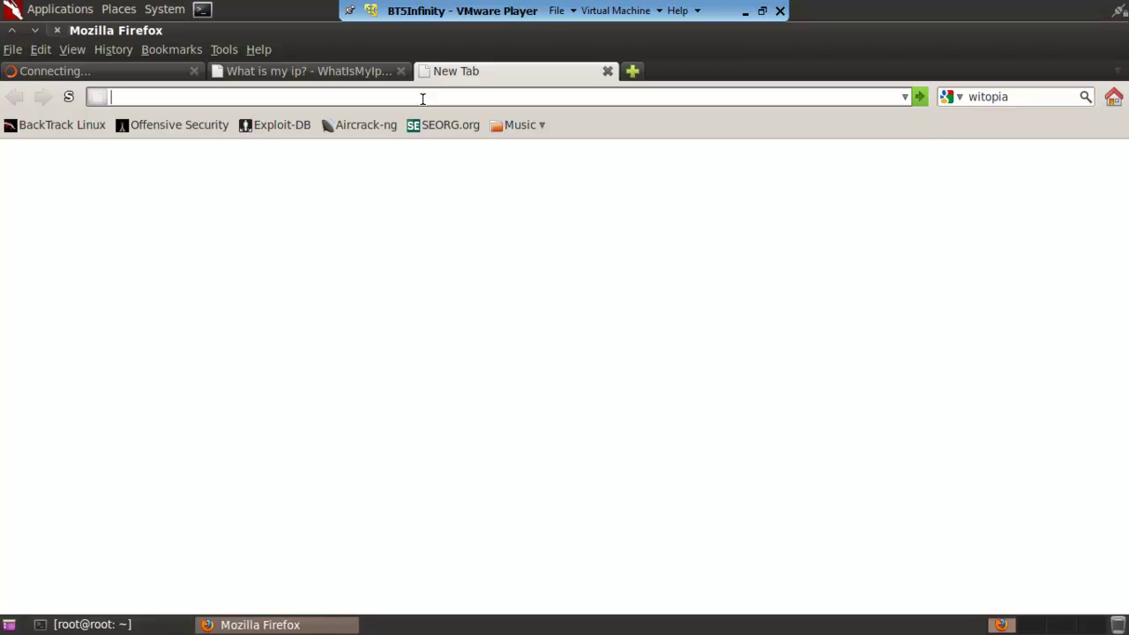
Load whois.domaintools.com in the new tab.
{"action": "type", "text": "whois.domaintool"}
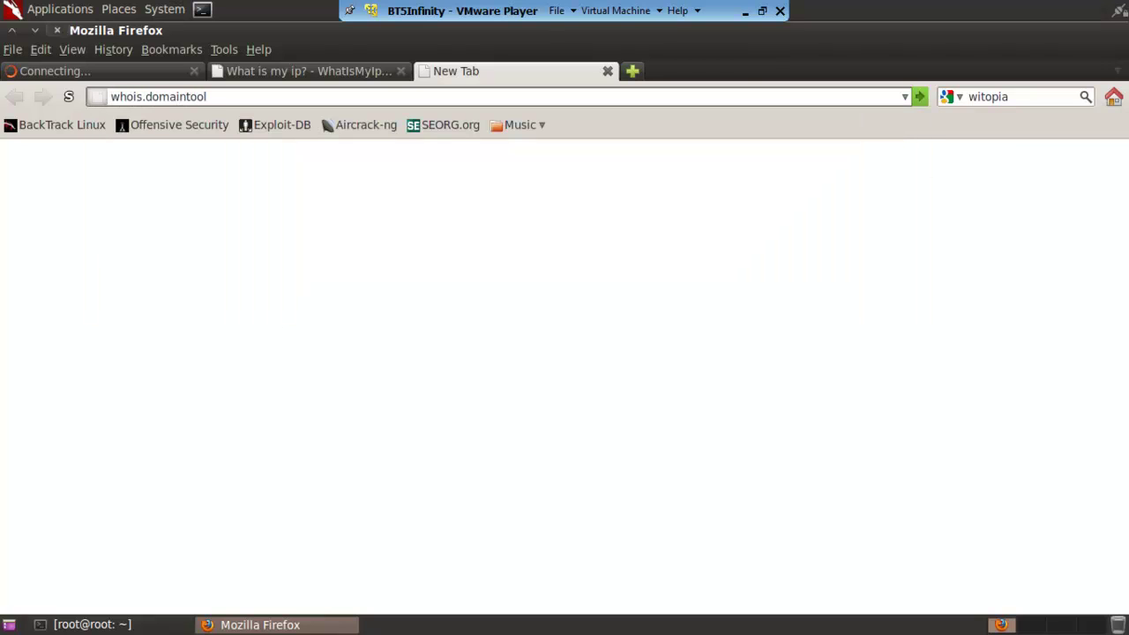
{"action": "type", "text": "s.com"}
{"action": "key", "text": "Return"}
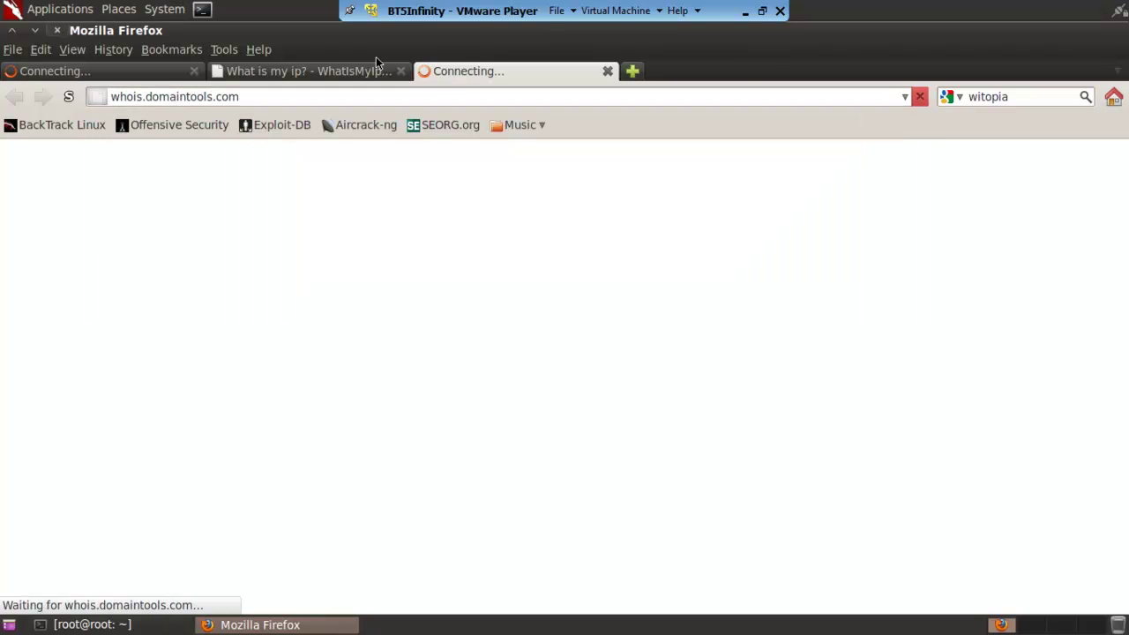
{"action": "left_click", "coordinate": [375, 71]}
{"action": "left_click", "coordinate": [453, 74]}
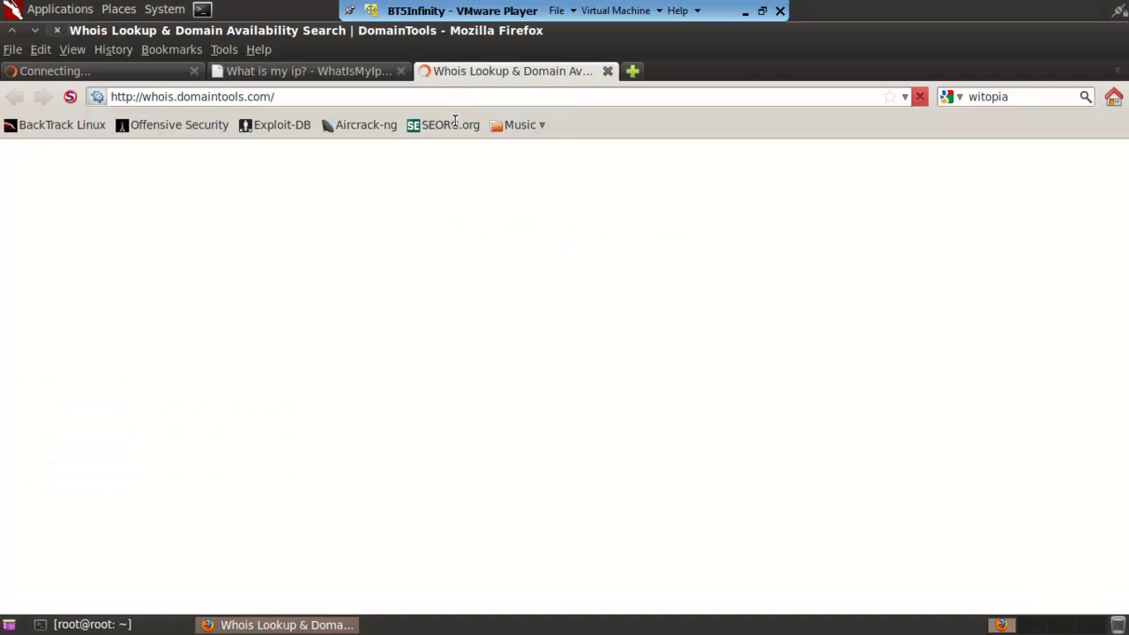
Enter 207.57.85.135 in the WHOIS lookup box, checking digits against the IP page, and submit.
{"action": "type", "text": "20"}
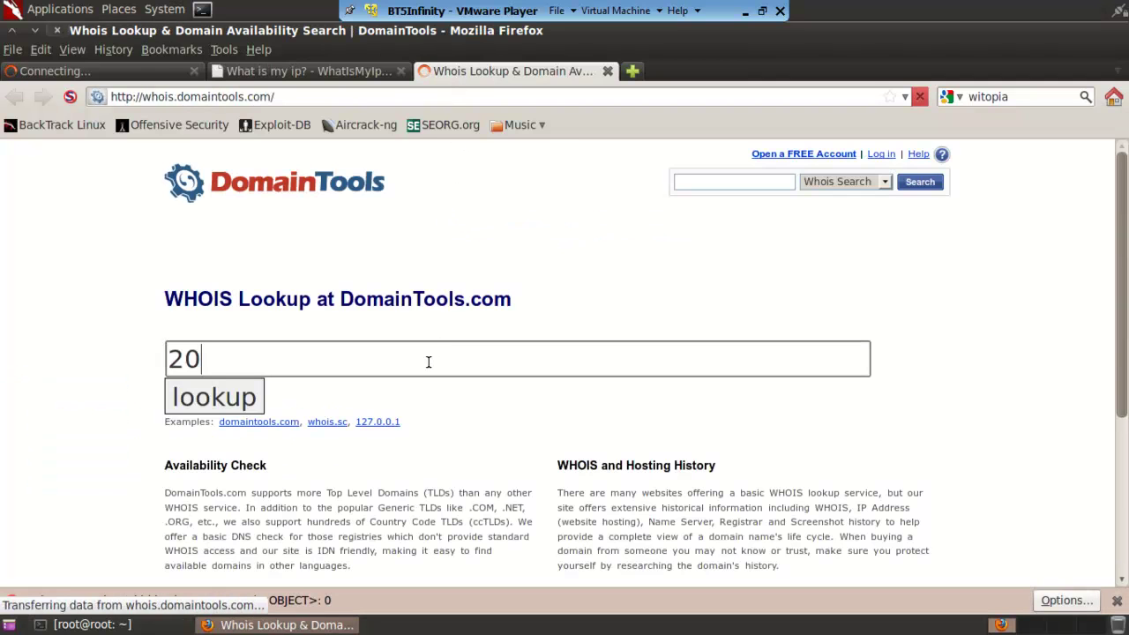
{"action": "type", "text": "8."}
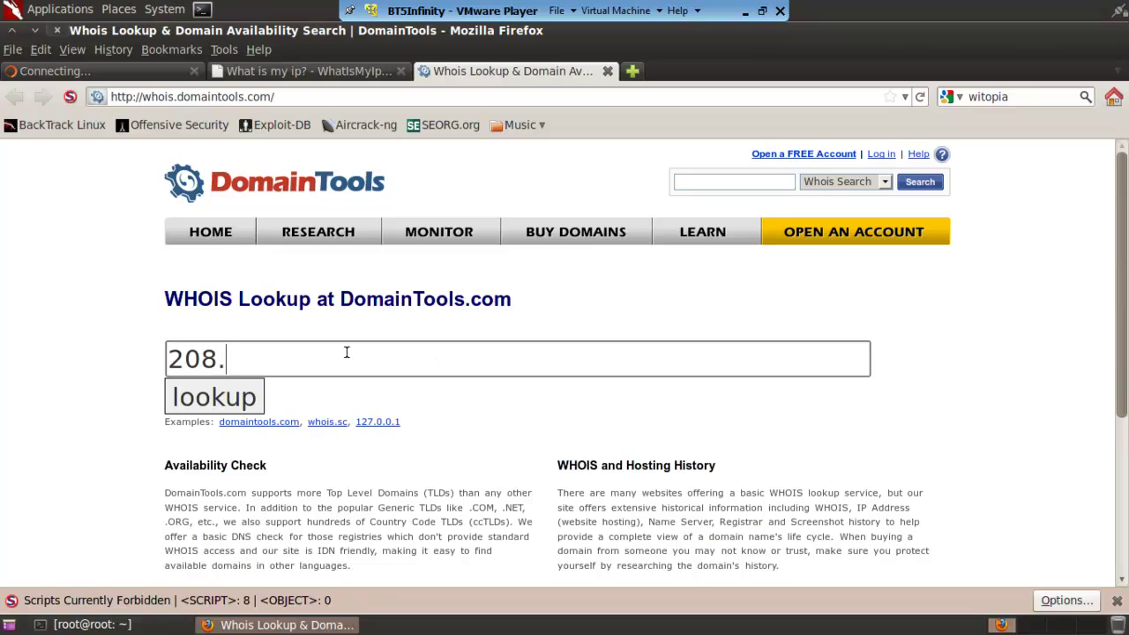
{"action": "key", "text": "BackSpace"}
{"action": "key", "text": "BackSpace"}
{"action": "type", "text": "7."}
{"action": "left_click", "coordinate": [309, 72]}
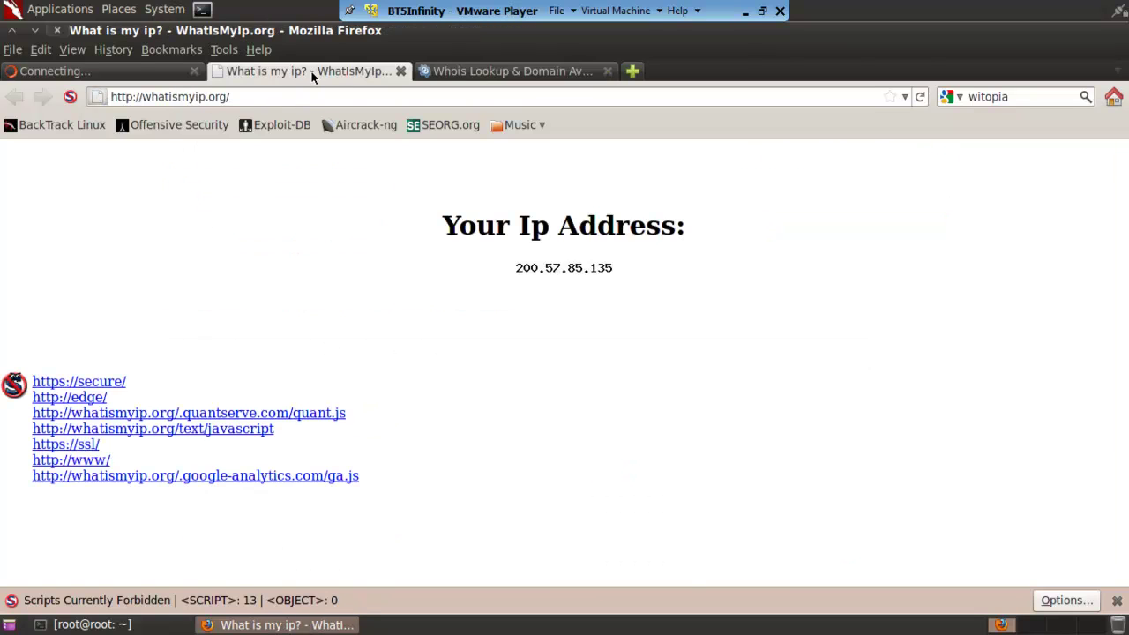
{"action": "left_click", "coordinate": [511, 97]}
{"action": "left_click", "coordinate": [512, 77]}
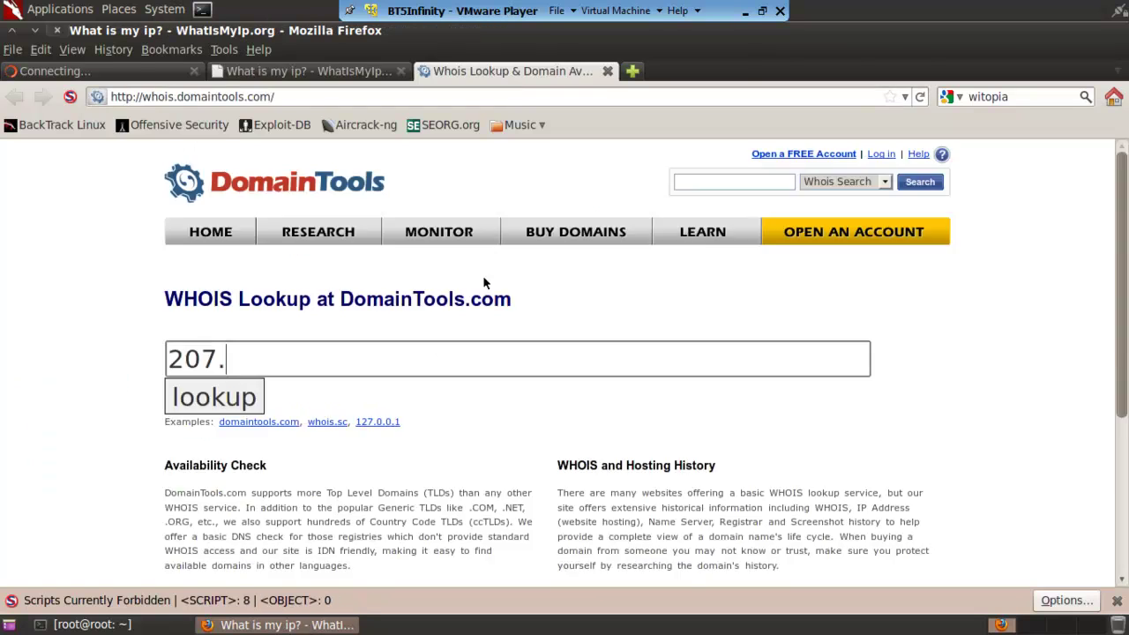
{"action": "type", "text": "57"}
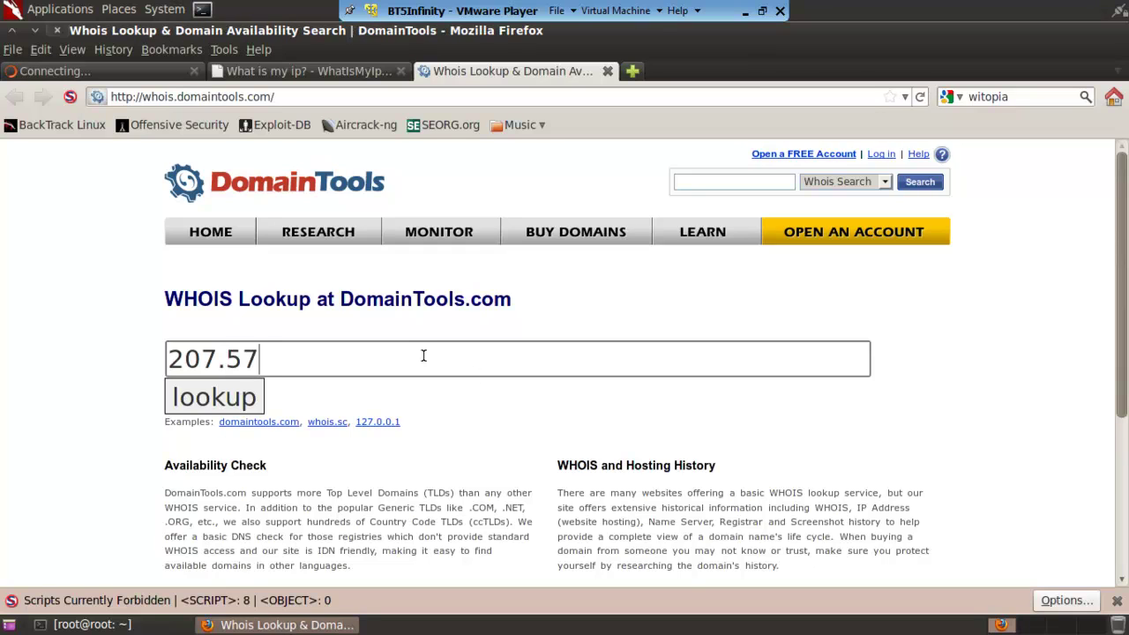
{"action": "type", "text": ".85."}
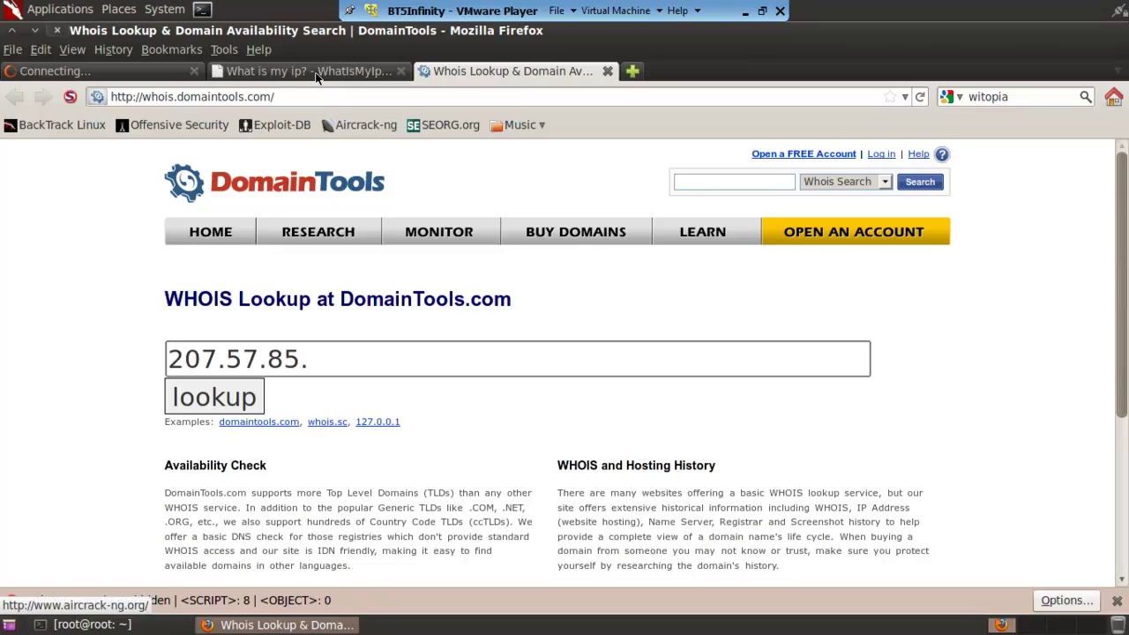
{"action": "key", "text": "ctrl+Page_Up"}
{"action": "left_click", "coordinate": [538, 71]}
{"action": "type", "text": "1"}
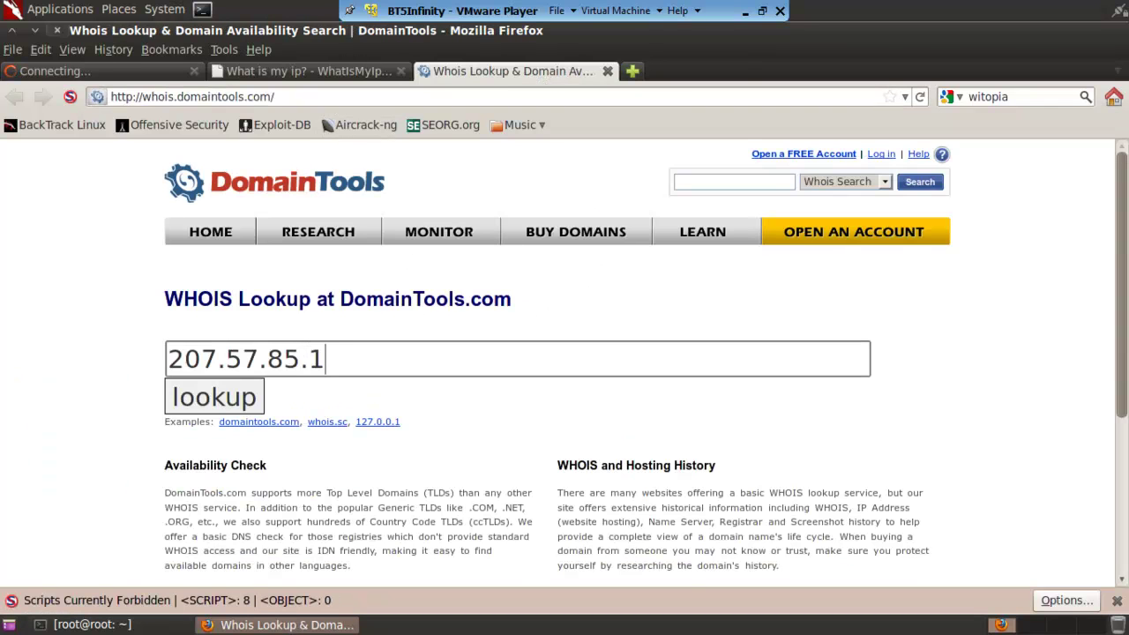
{"action": "type", "text": "35"}
{"action": "key", "text": "Return"}
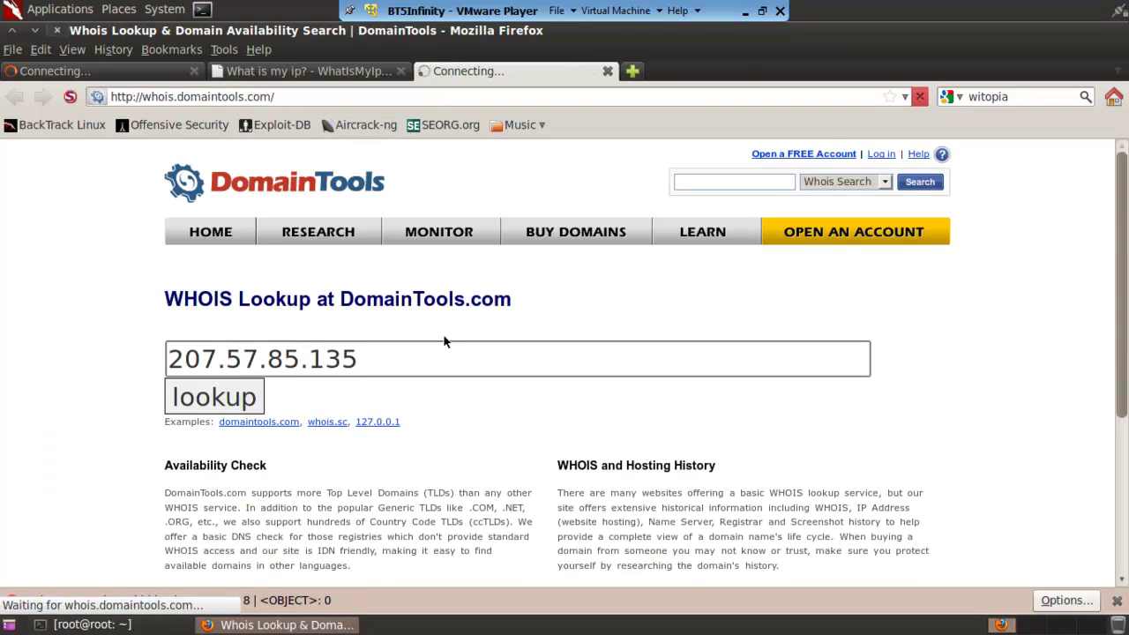
Close the stalled tab and review the WHOIS result for 207.57.85.135, opening the Resolve Host link.
{"action": "left_click", "coordinate": [194, 71]}
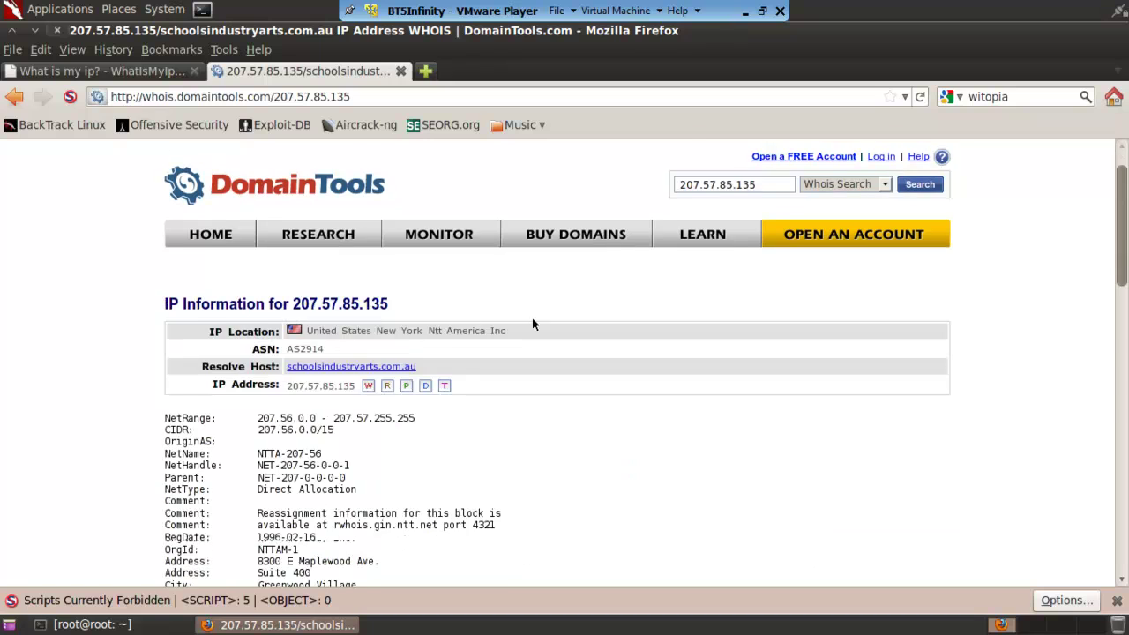
{"action": "scroll", "coordinate": [532, 317], "scroll_direction": "down", "scroll_amount": 1}
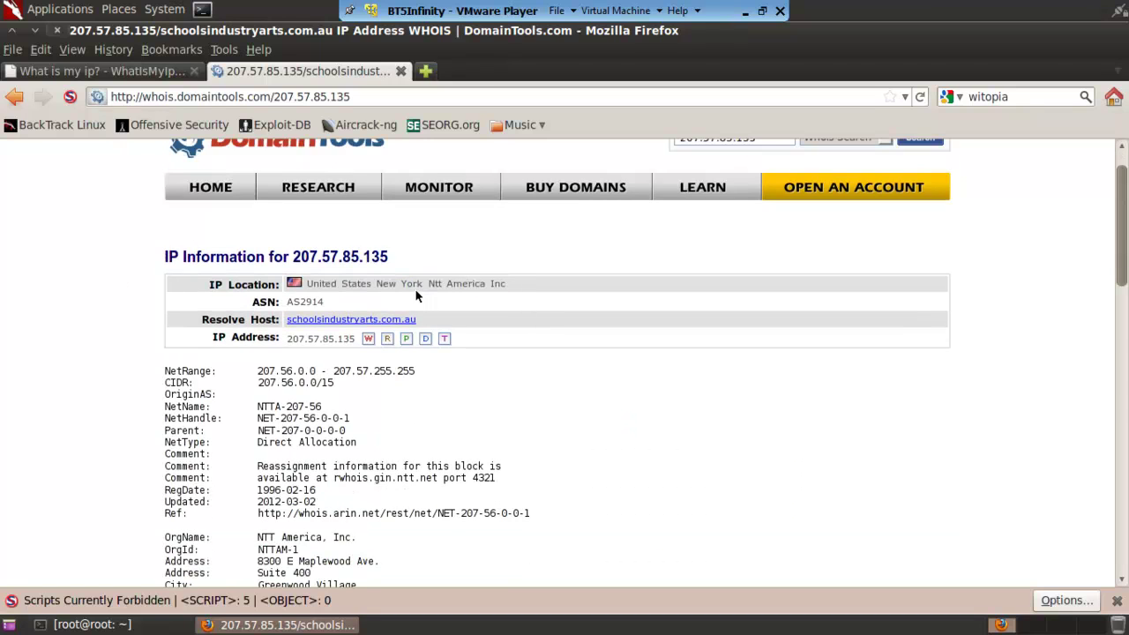
{"action": "left_click_drag", "start_coordinate": [509, 283], "coordinate": [277, 321]}
{"action": "right_click", "coordinate": [307, 321]}
{"action": "left_click", "coordinate": [621, 364]}
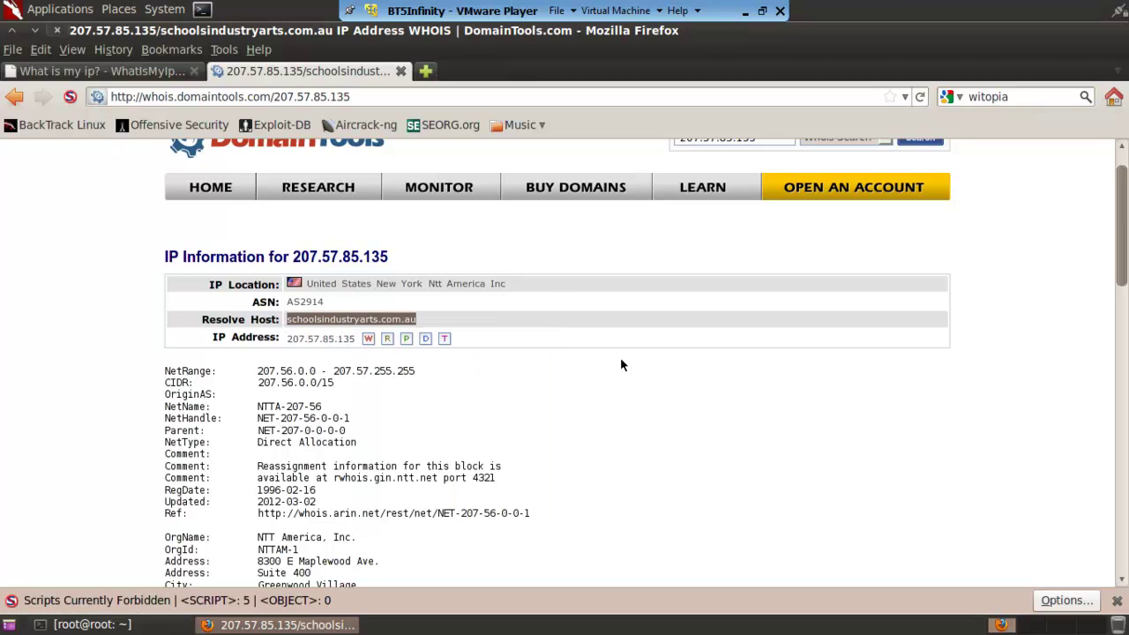
{"action": "left_click_drag", "start_coordinate": [432, 318], "coordinate": [296, 323]}
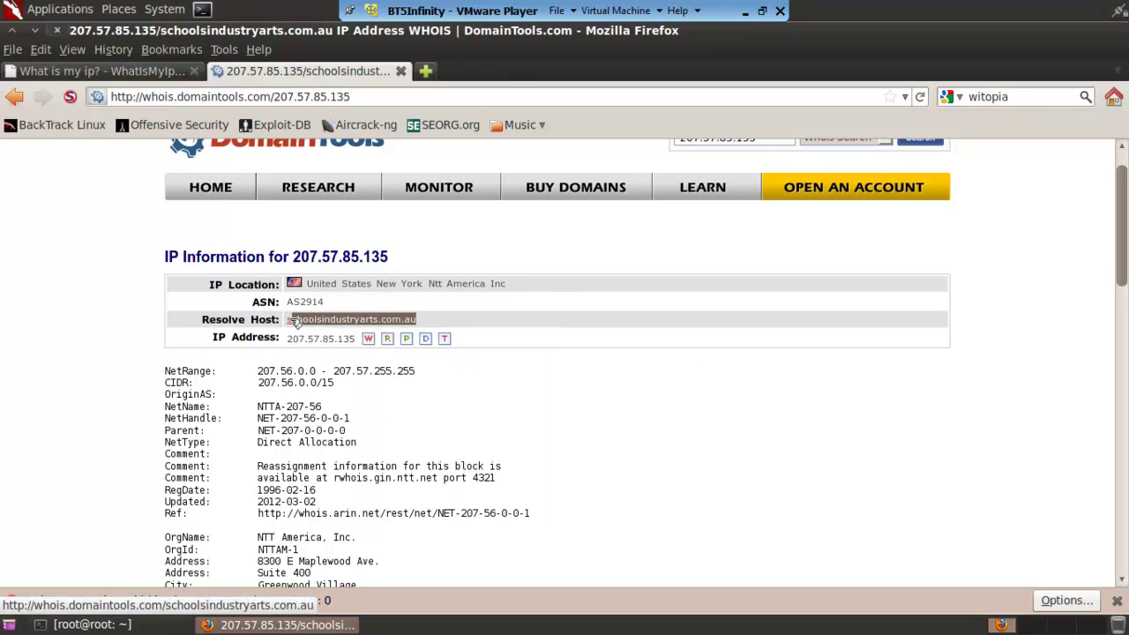
{"action": "left_click", "coordinate": [293, 323]}
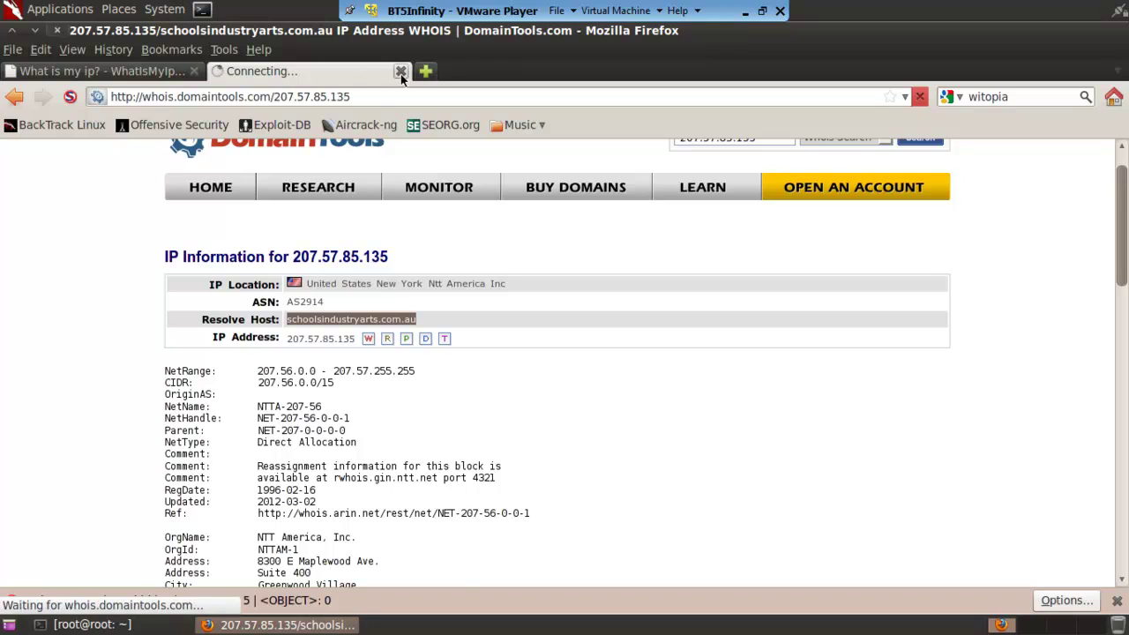
Minimize Firefox and take VMware Player out of full-screen mode.
{"action": "left_click", "coordinate": [117, 77]}
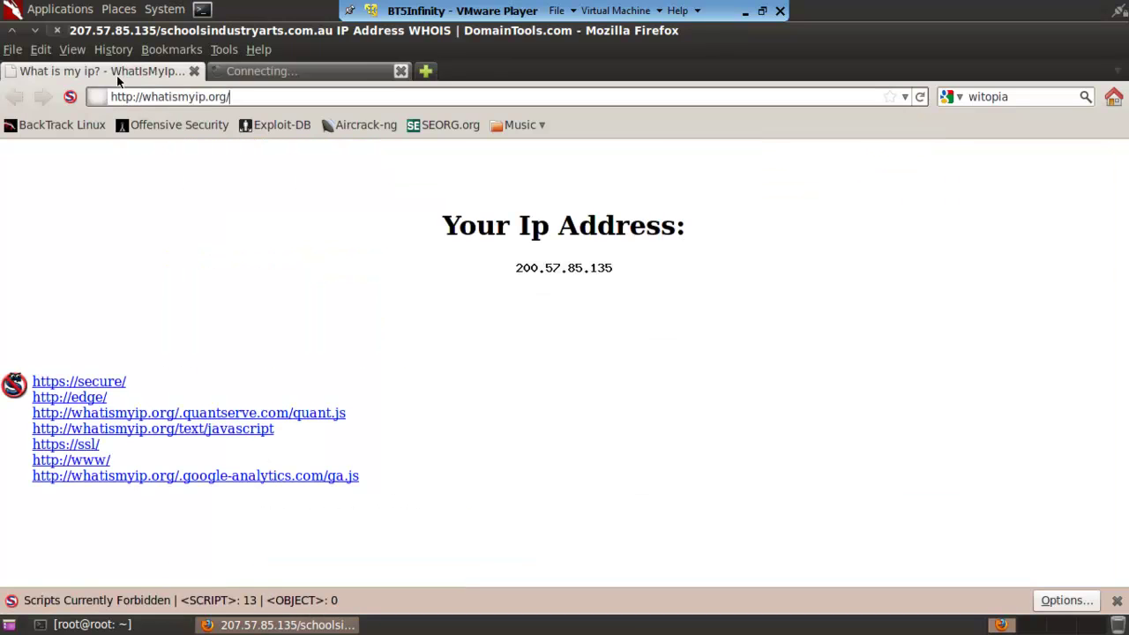
{"action": "left_click", "coordinate": [33, 32]}
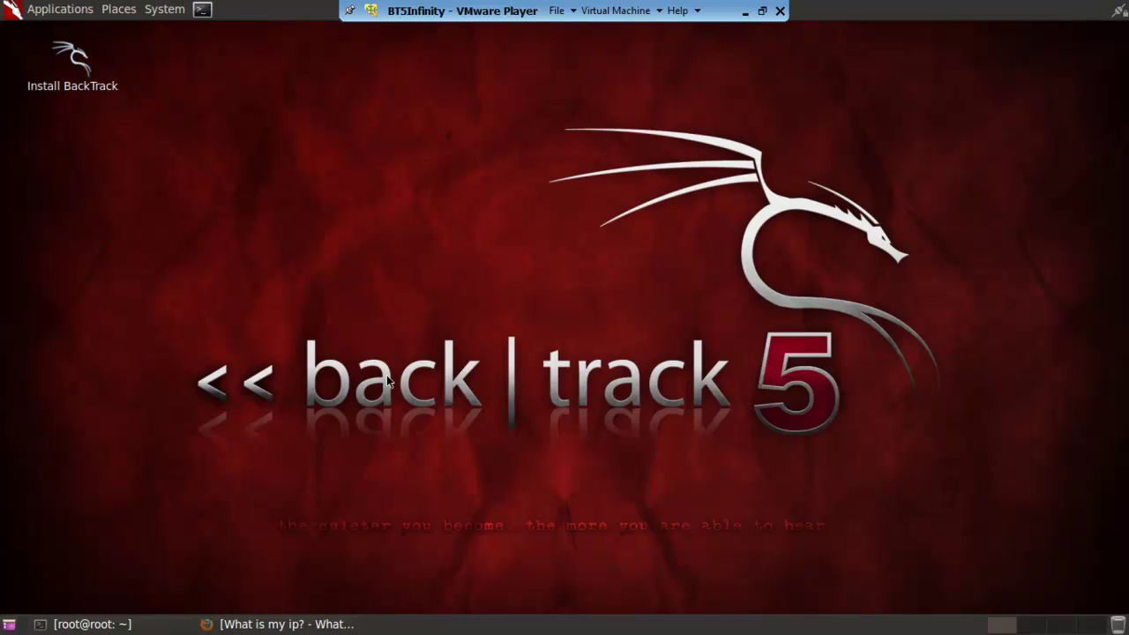
{"action": "left_click", "coordinate": [763, 11]}
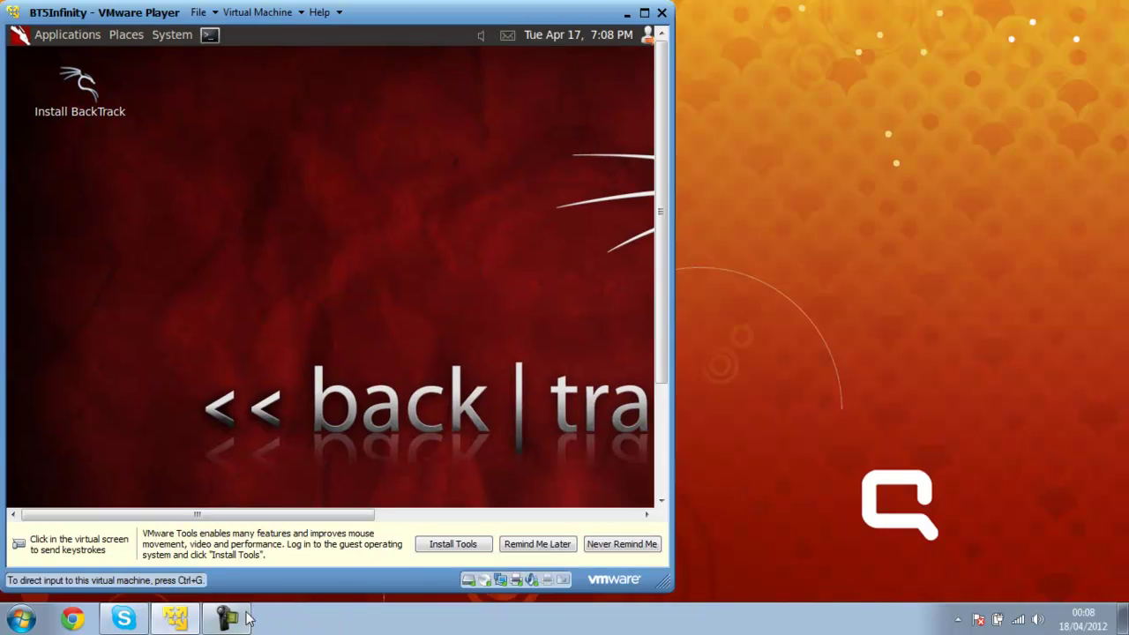